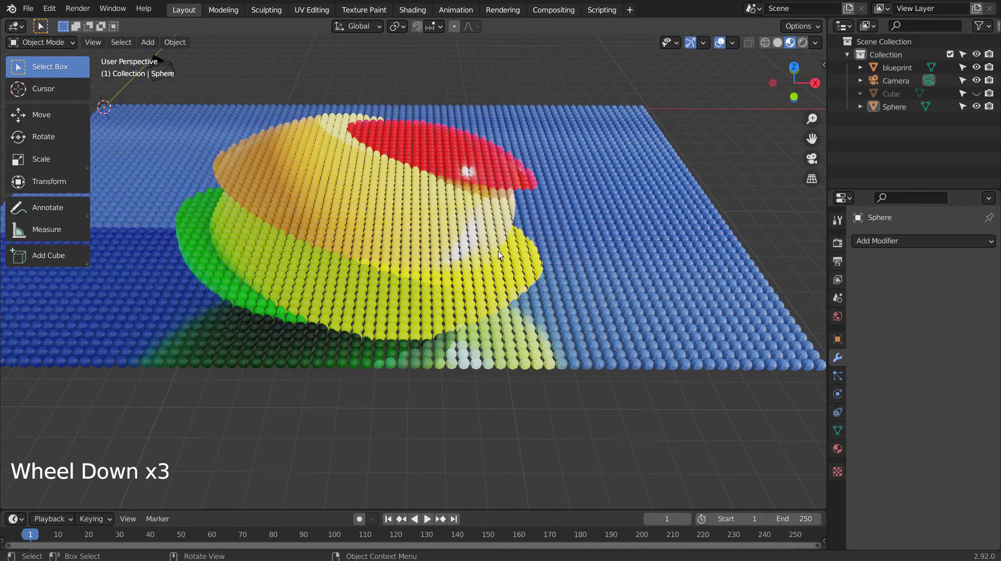
middle_click_drag(500, 225, 527, 355)
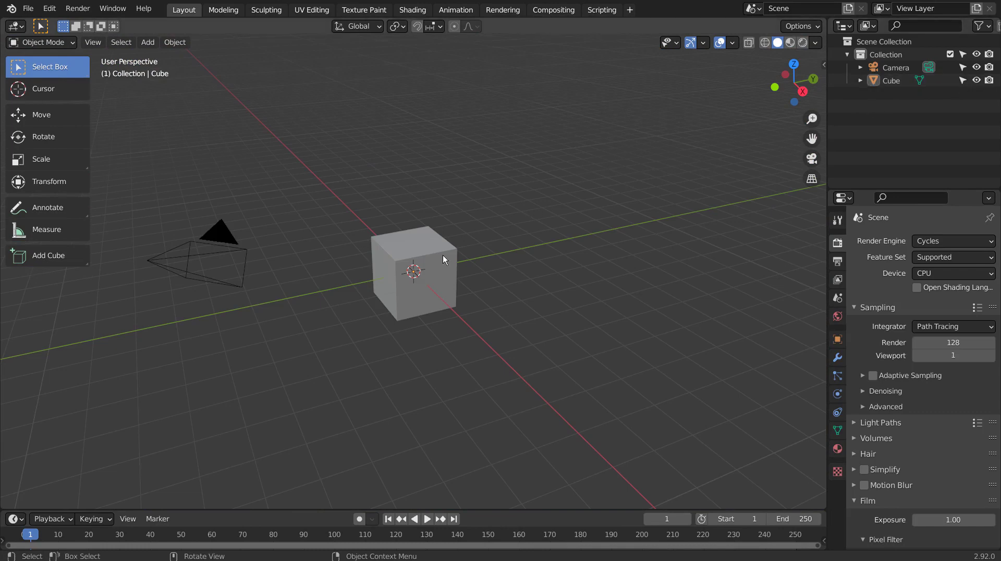
Step: Add a level 1 Subdivision Surface modifier to the default cube
left_click(442, 259)
key("ctrl+1")
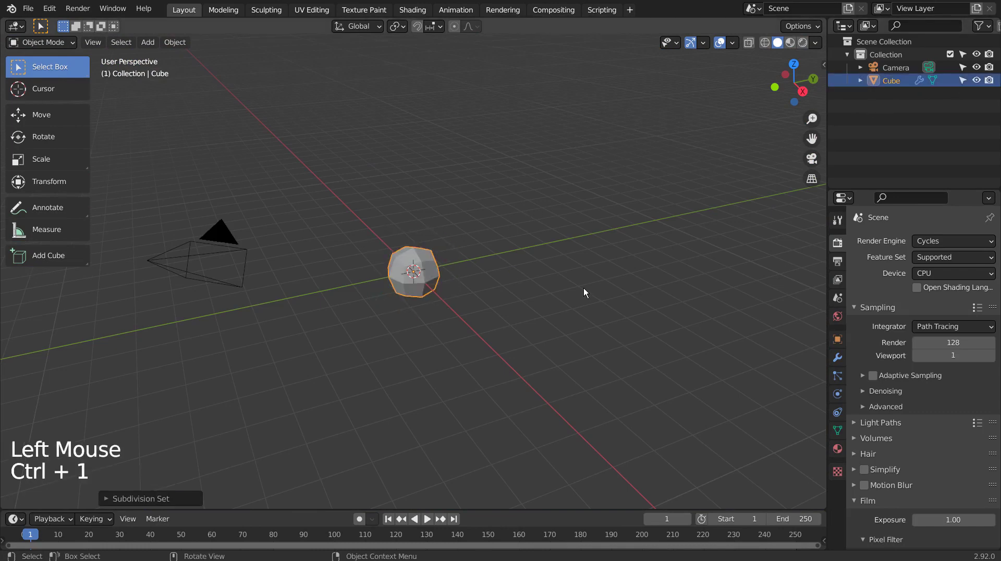
middle_click_drag(480, 272, 542, 253)
scroll(492, 321, "up", 6)
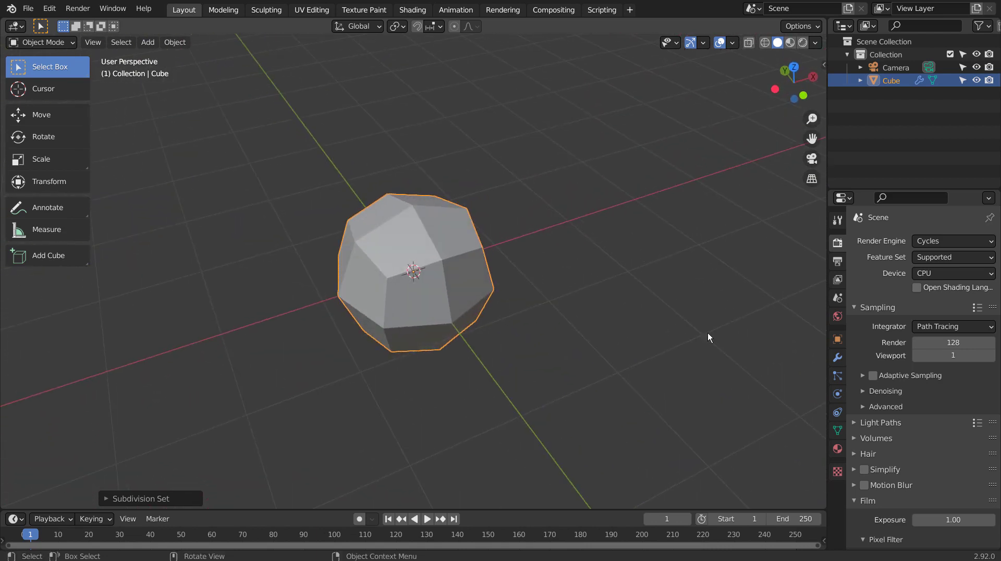
Step: Give the cube's material a pure white base color, metallic 0.917 and roughness 0.069, and display it in Material Preview shading
left_click(837, 449)
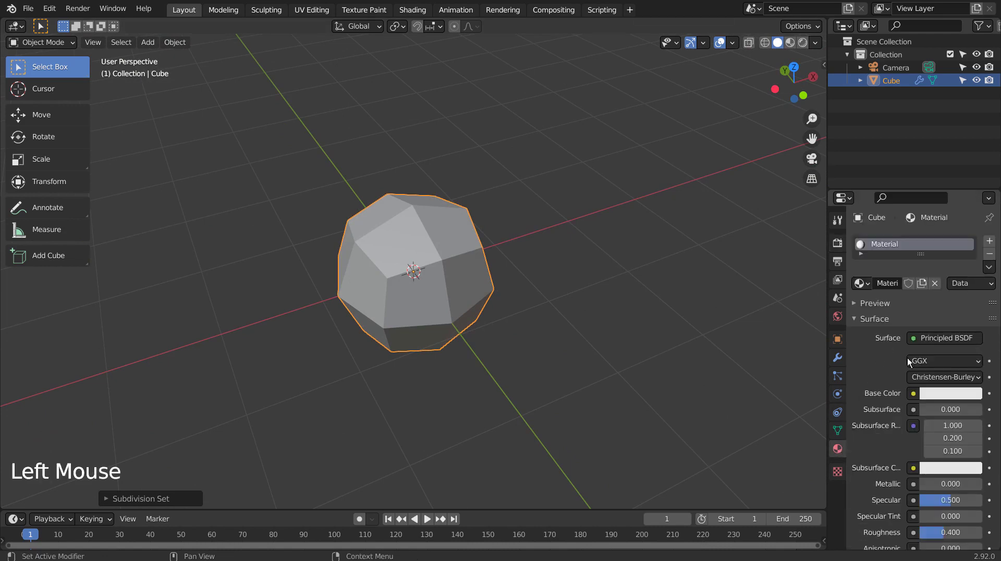
left_click(935, 396)
left_click(972, 214)
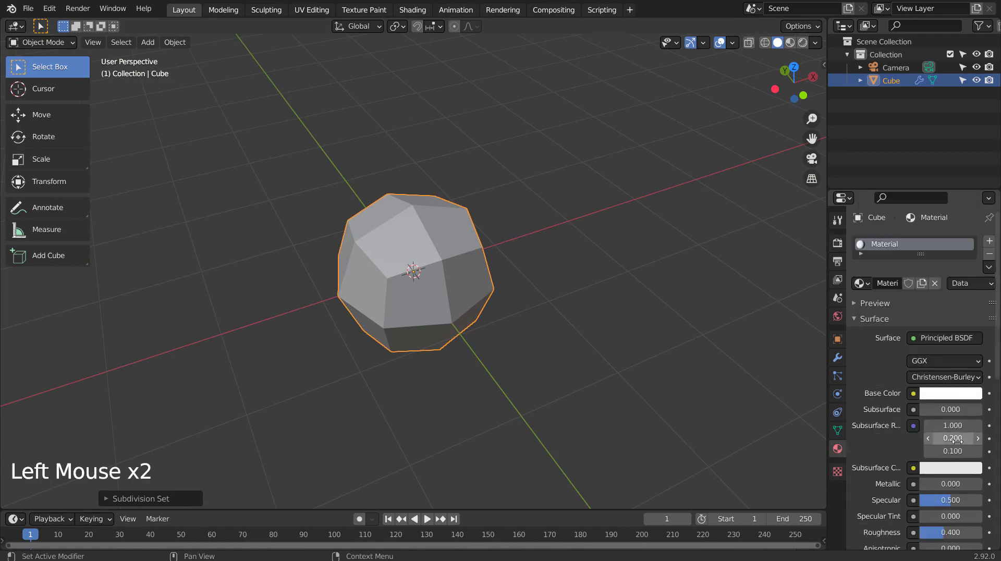
left_click_drag(926, 483, 973, 484)
left_click_drag(961, 517, 961, 517)
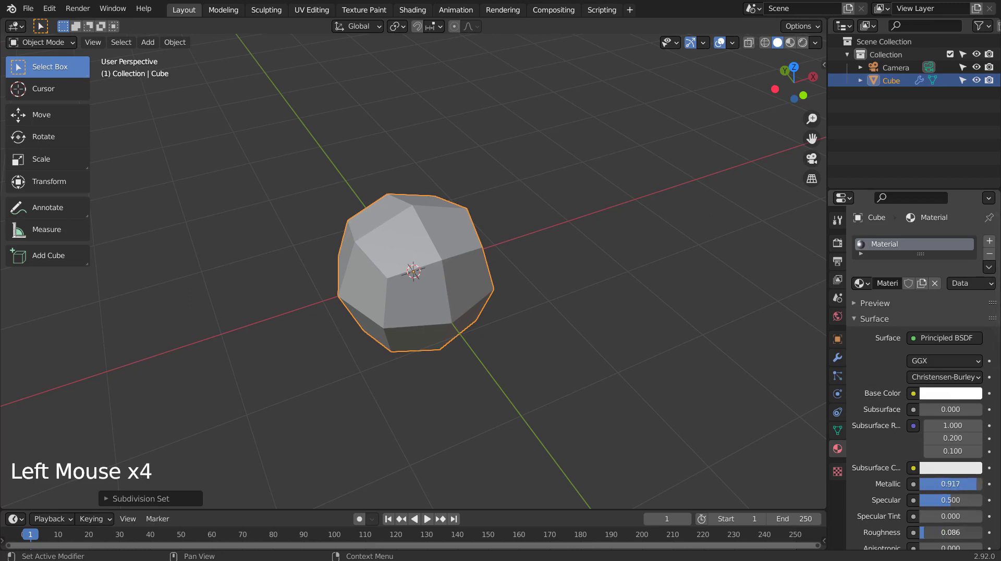
left_click(790, 43)
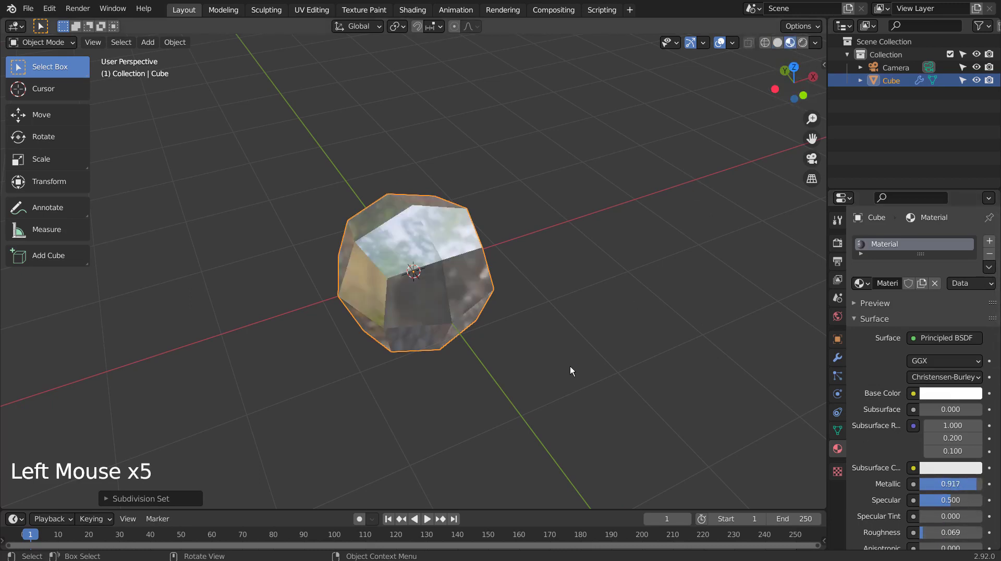
Step: Add an Array modifier to the rounded cube with a count of 16 and a relative X offset factor of 1.1
middle_click_drag(570, 370, 583, 408)
key("KP_1")
key("KP_7")
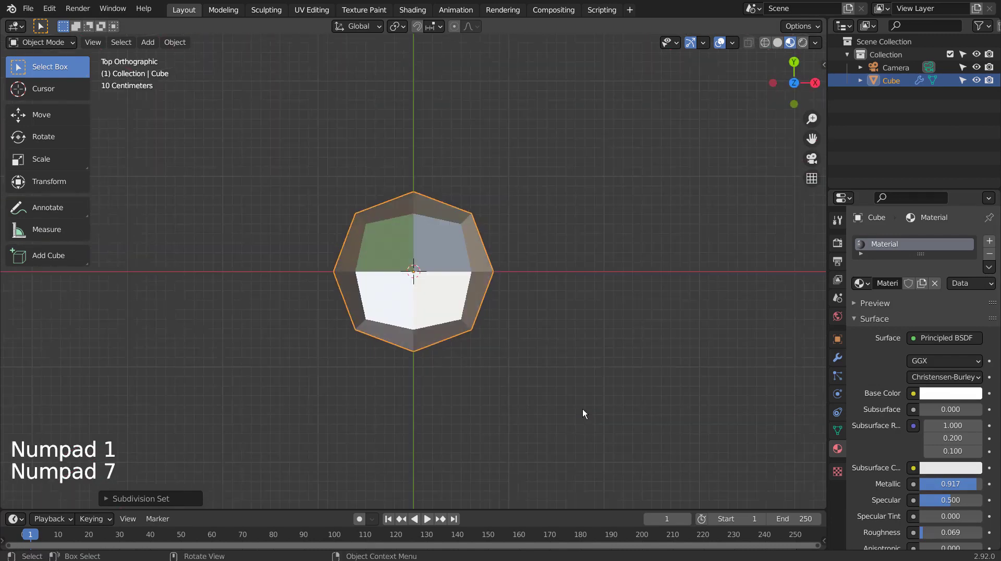
scroll(587, 405, "down", 6)
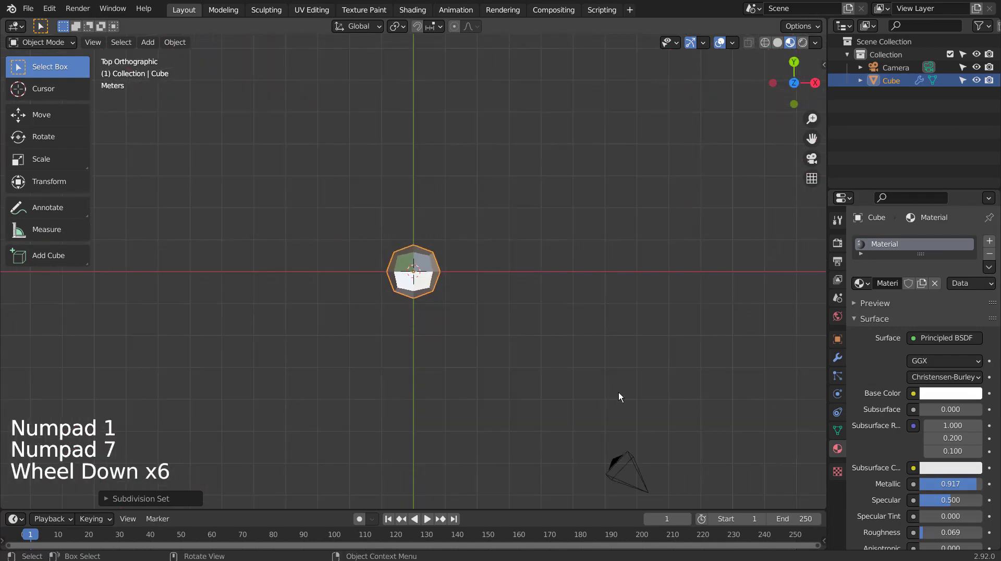
left_click(837, 358)
left_click(939, 248)
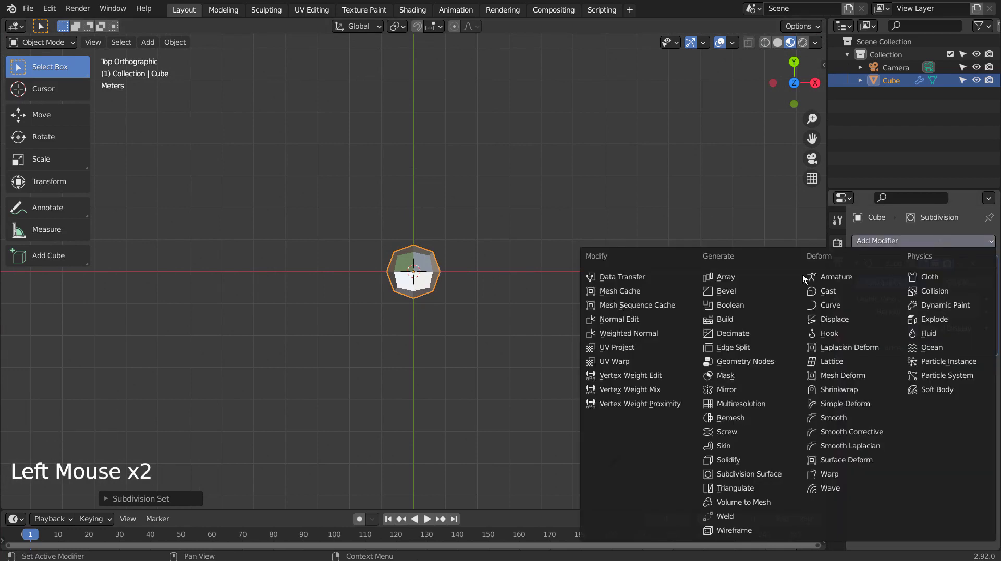
left_click(712, 278)
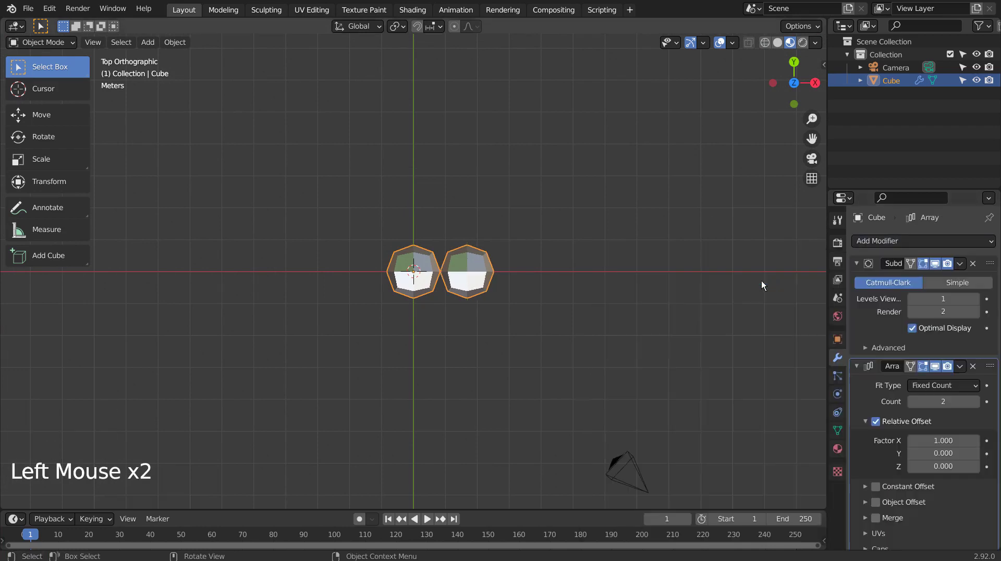
double_click(946, 403)
type("16")
key("Return")
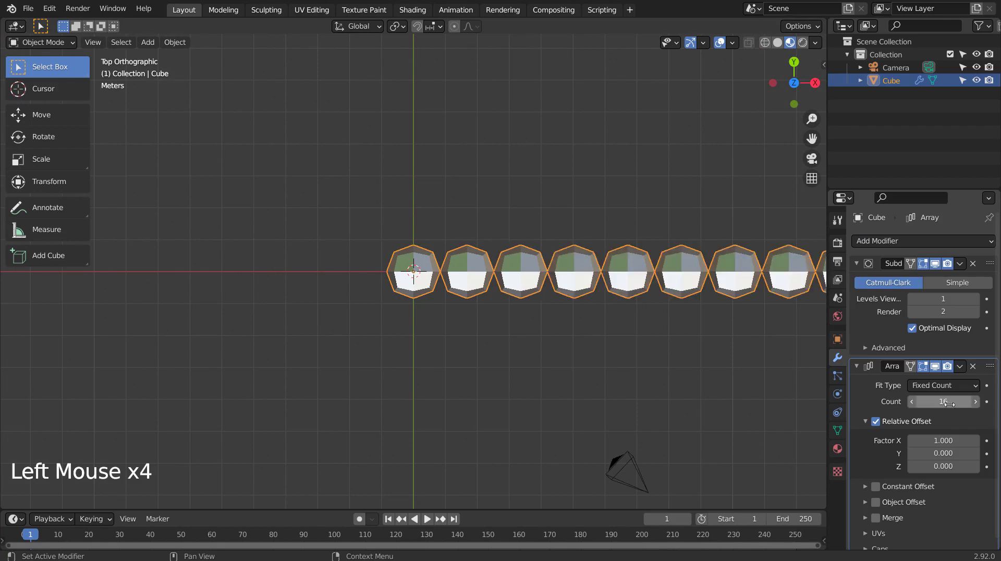
left_click(947, 441)
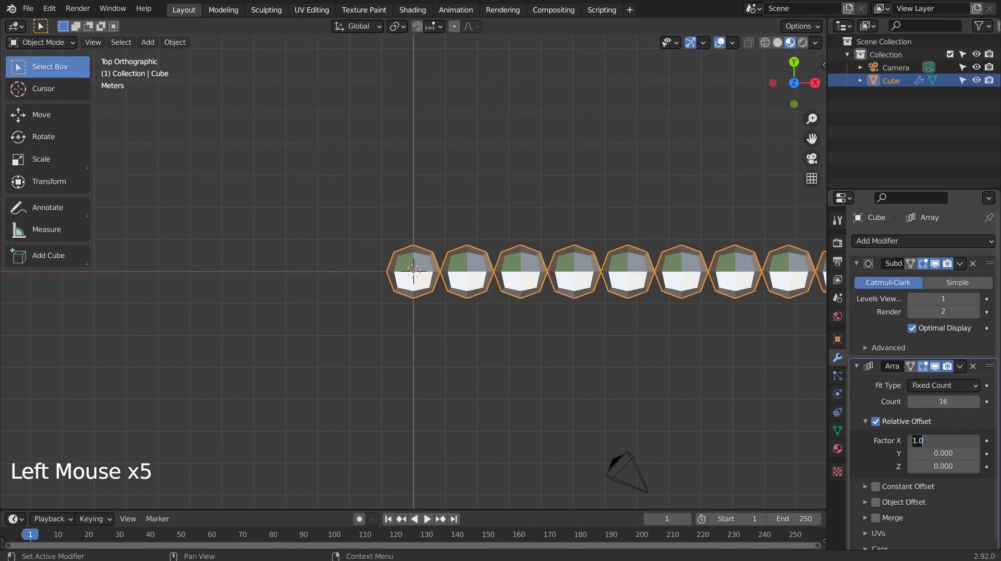
type("1.1")
key("Return")
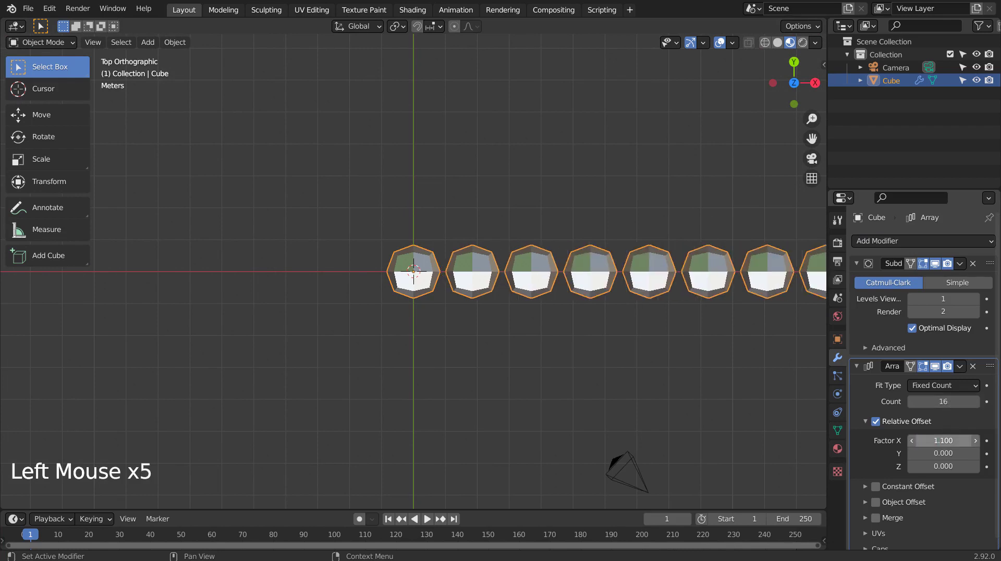
Step: Add a second Array modifier with a count of 9, relative offset X 0 and Y 1.1, and deselect the resulting grid
left_click(856, 263)
left_click(854, 281)
left_click(877, 242)
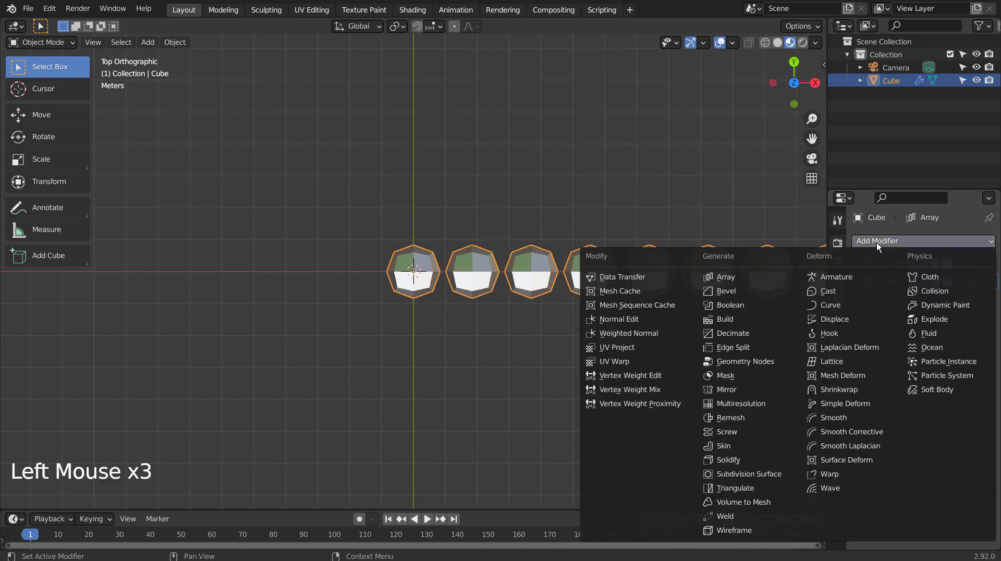
left_click(740, 277)
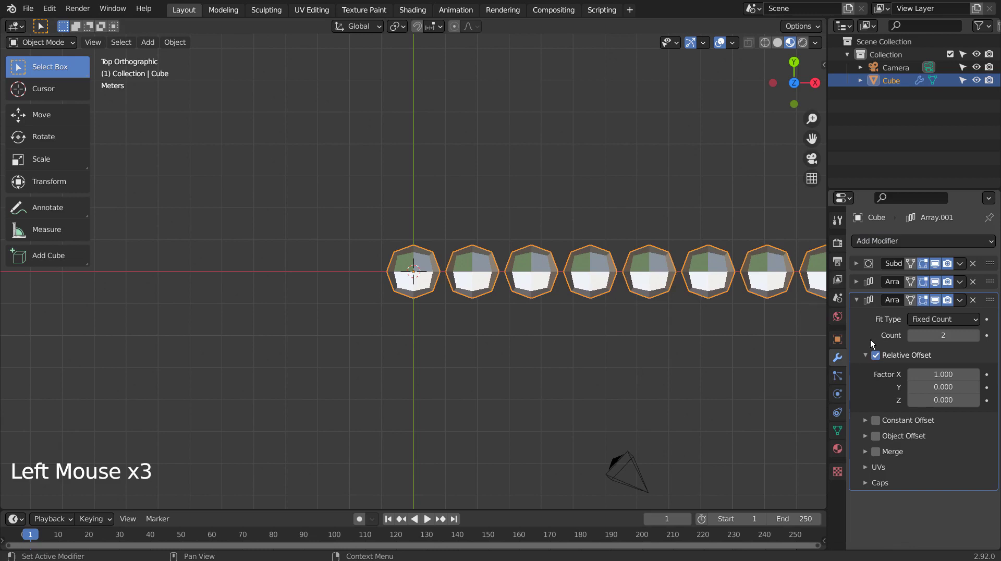
left_click(922, 338)
key("Return")
left_click(931, 374)
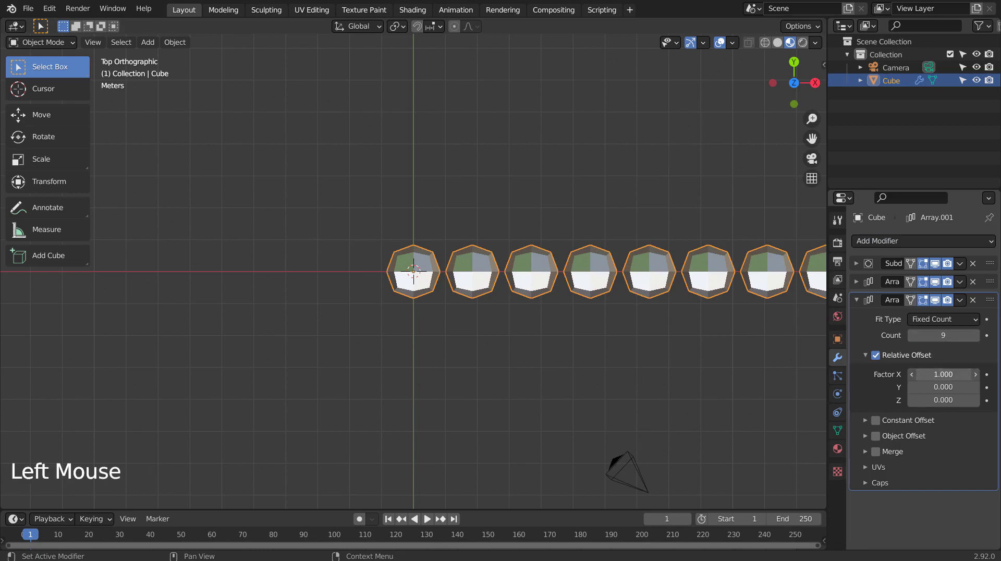
key("BackSpace")
type("1.1")
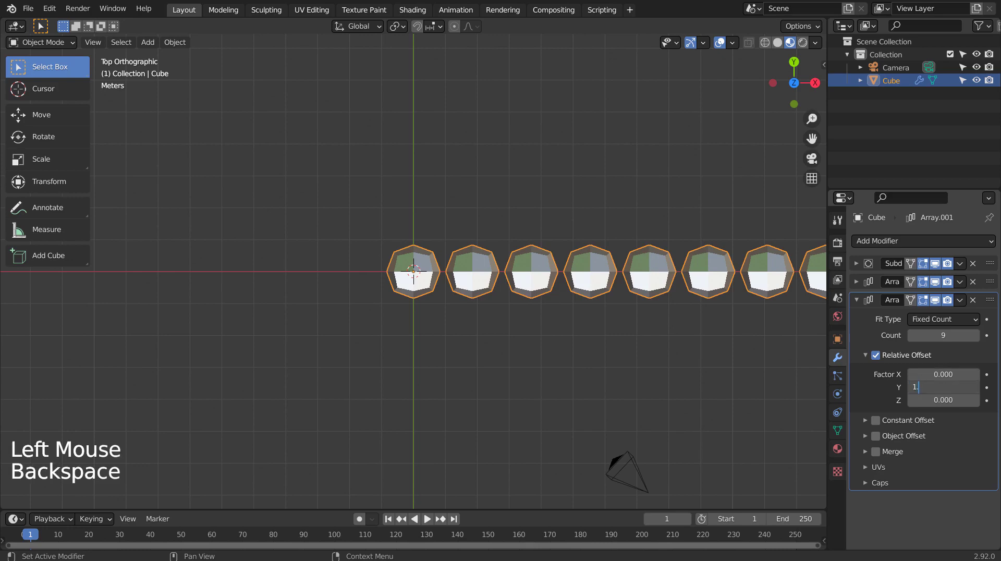
key("Return")
scroll(586, 258, "up", 1)
scroll(585, 258, "down", 5)
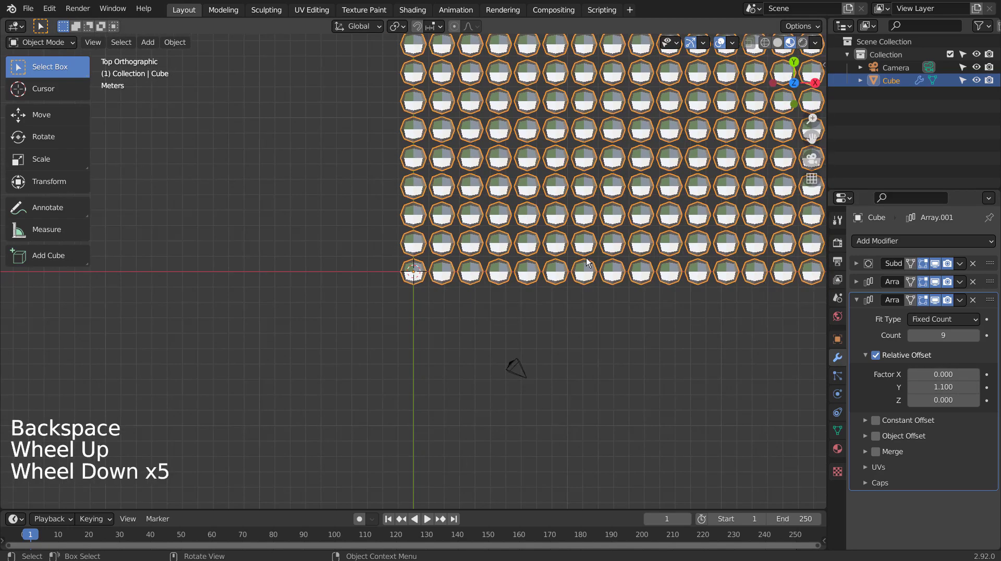
middle_click_drag(585, 257, 568, 356, "shift")
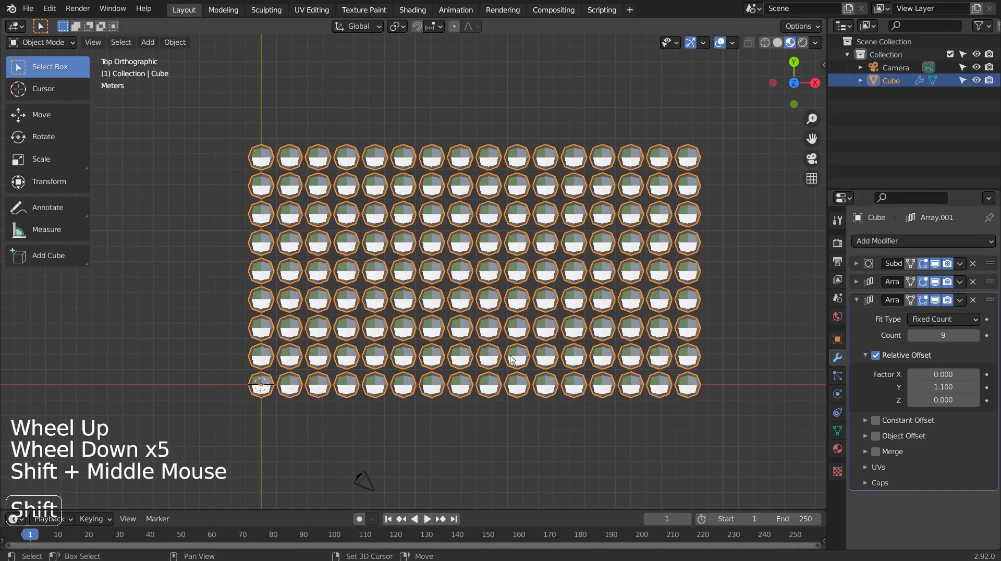
left_click(797, 294)
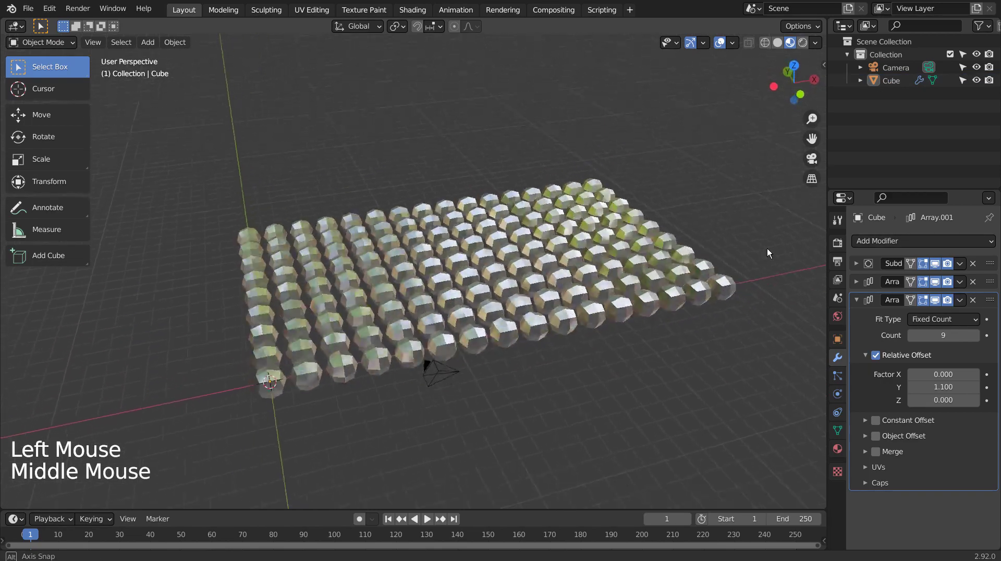
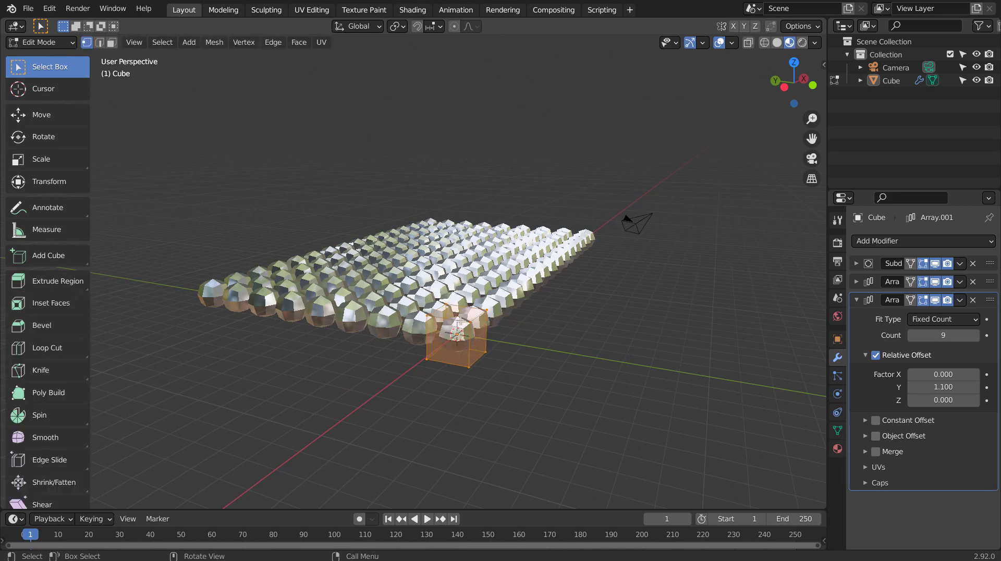
Step: Apply the Subdivision modifier in Object Mode and return to editing the mesh in face selection mode
key("3")
key("Tab")
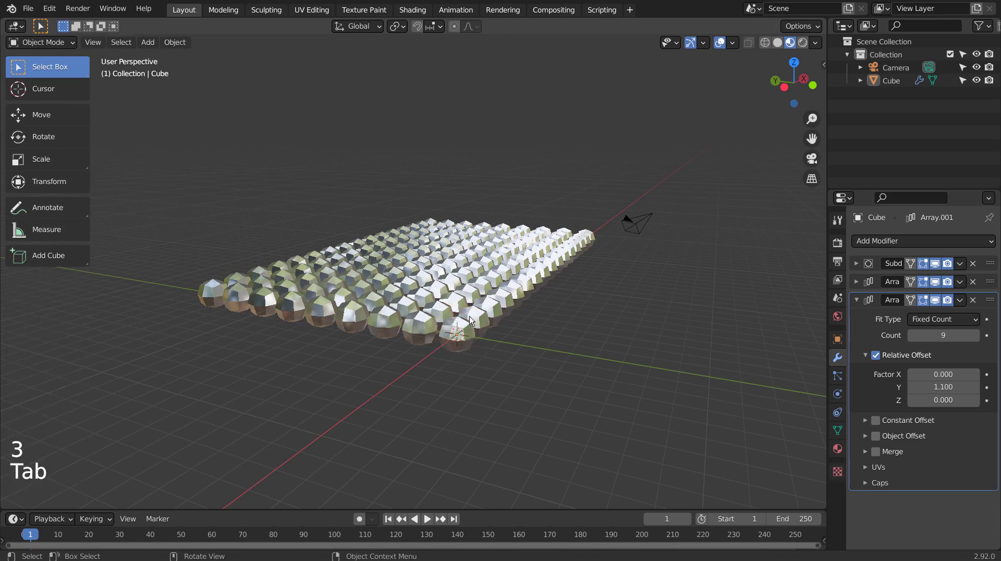
left_click(858, 262)
left_click(992, 265)
key("ctrl+a")
key("Tab")
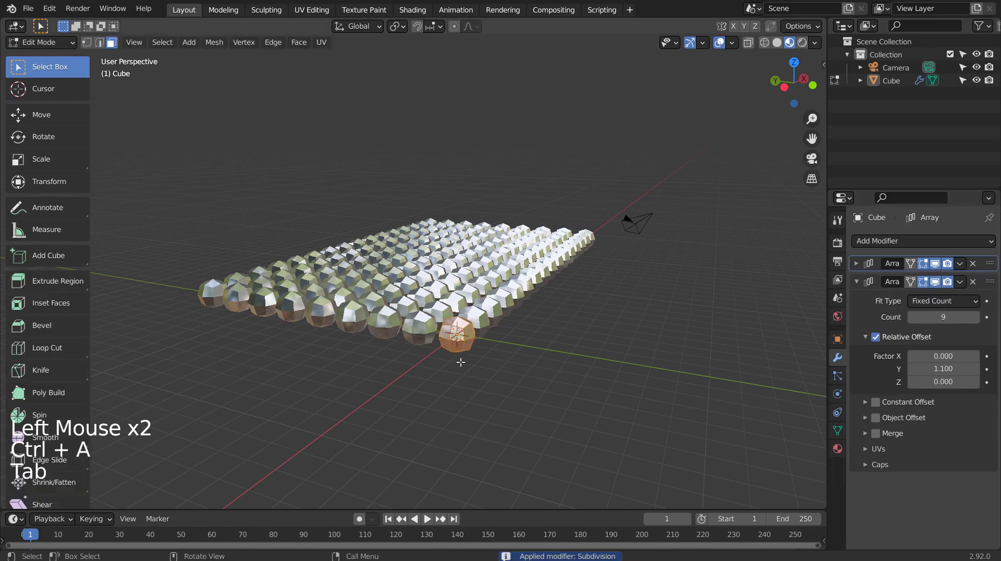
Step: Select the top faces of the sphere at the world origin
left_click(458, 331)
middle_click_drag(457, 331, 428, 346)
key("shift")
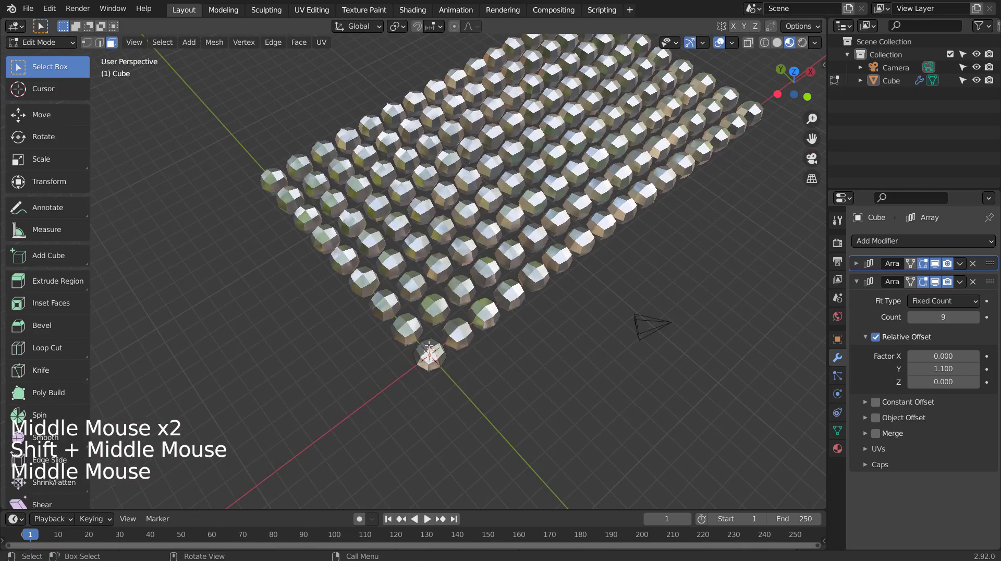
scroll(428, 345, "up", 4)
middle_click_drag(464, 473, 498, 361, "shift")
left_click(498, 361)
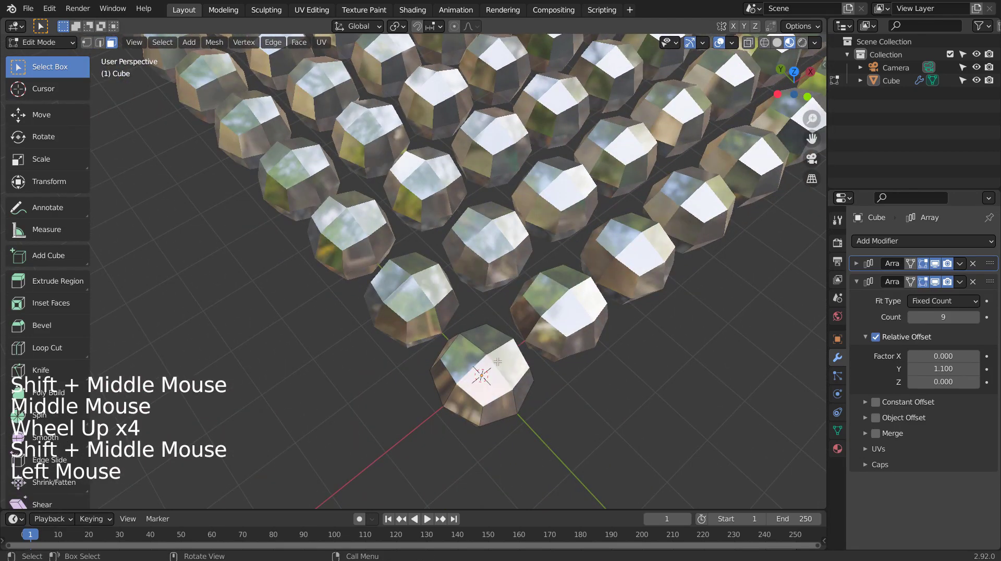
left_click(498, 361, "shift")
left_click(497, 361, "shift")
left_click(498, 361, "shift")
middle_click_drag(645, 379, 632, 362)
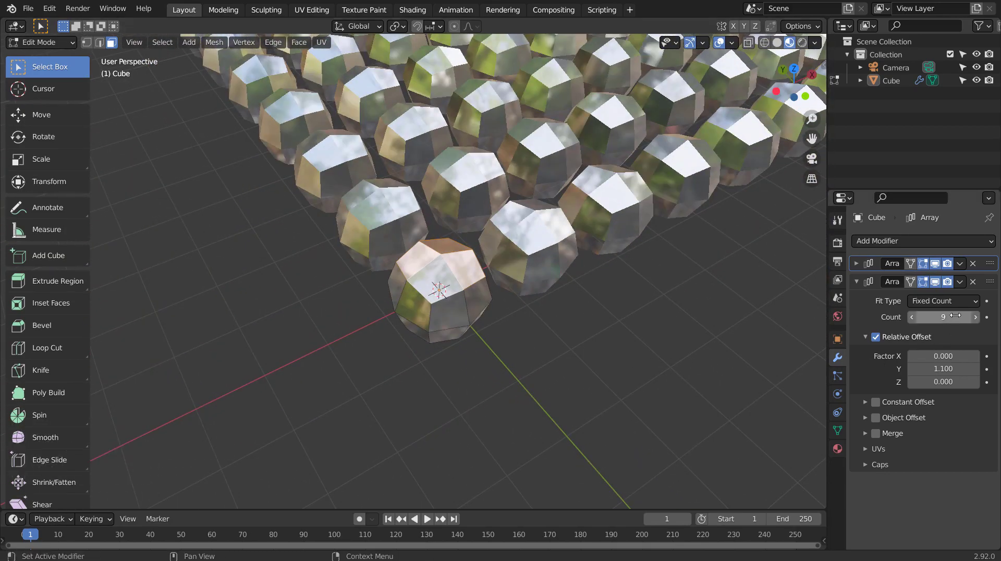
Step: Leave Edit Mode and apply both Array modifiers to the mesh
left_click(856, 282)
key("ctrl+a")
key("Tab")
key("Tab")
key("Tab")
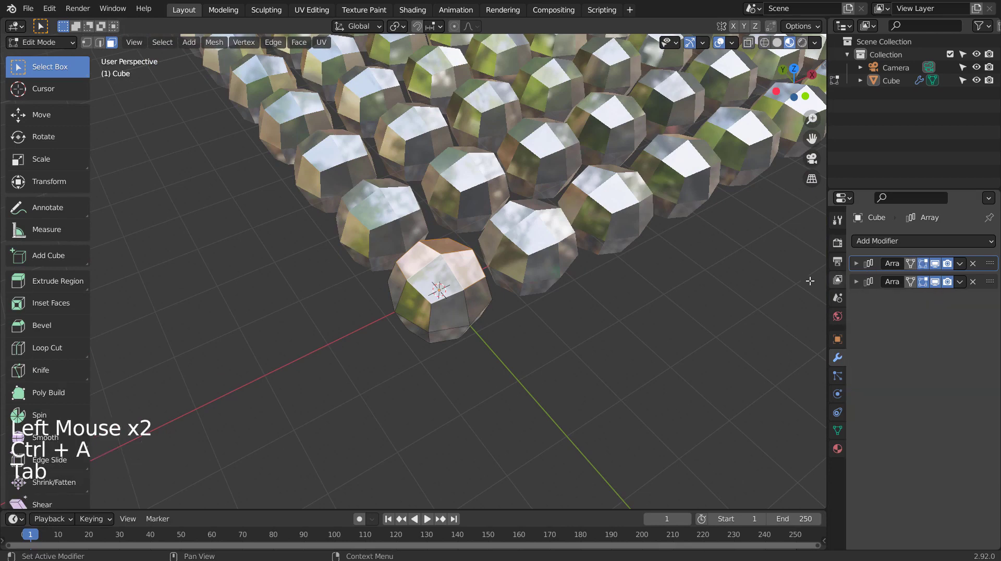
key("ctrl+a")
key("ctrl+a")
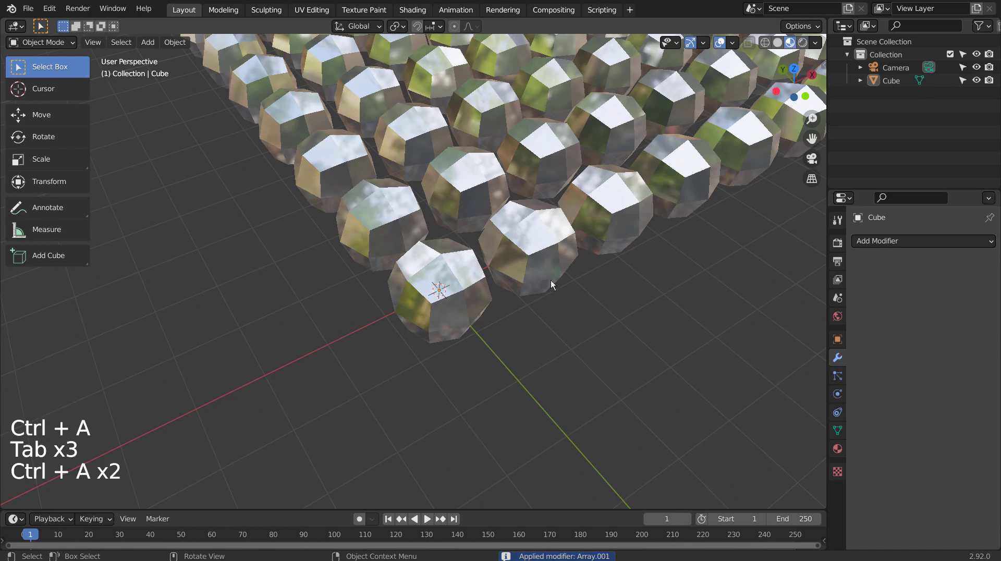
Step: Display the sphere grid as wireframe in the right orthographic view and select it
key("KP_3")
middle_click_drag(537, 156, 509, 392, "shift")
key("shift+z")
key("1")
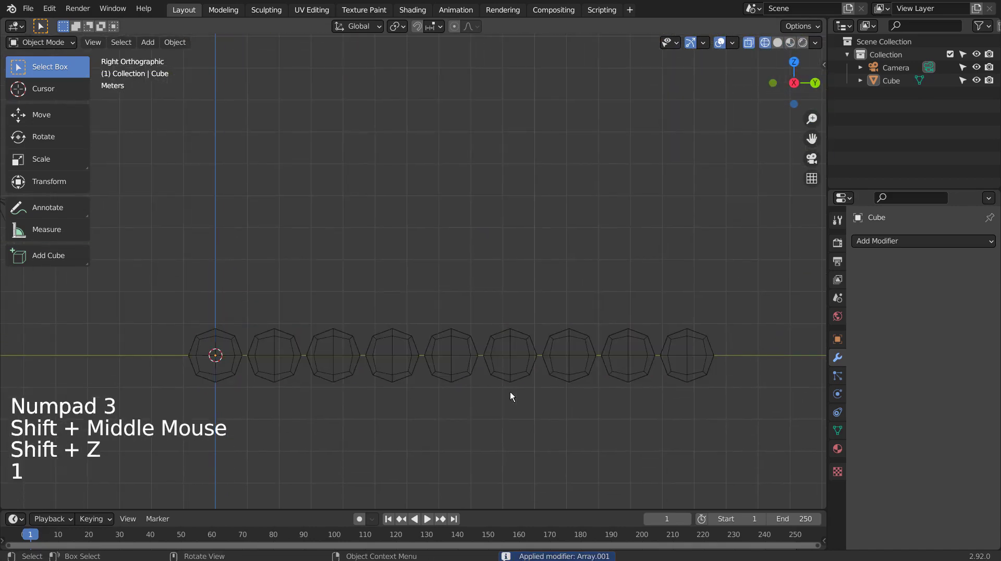
left_click(530, 418)
key("b")
left_click_drag(132, 286, 758, 341)
Step: In Edit Mode with vertex selection, box-select the upper vertices of all spheres through the wireframe
key("Tab")
left_click(396, 282)
key("shift+z")
key("b")
key("shift+z")
key("b")
left_click_drag(162, 308, 816, 343)
key("1")
middle_click_drag(449, 286, 467, 326)
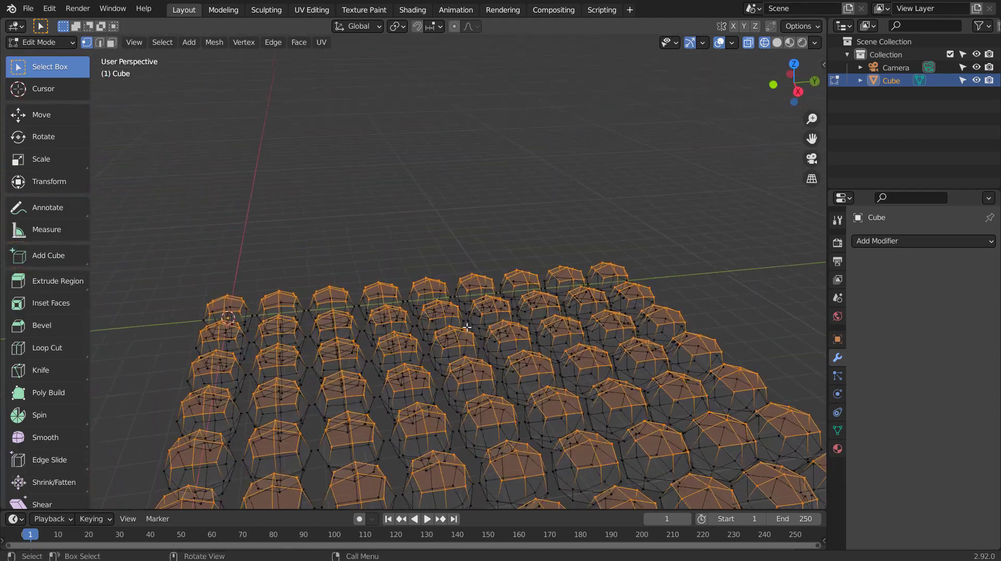
Step: Switch to face selection and UV-map the selected sphere tops with Project from View in the top orthographic view
key("KP_2")
key("KP_8")
key("KP_7")
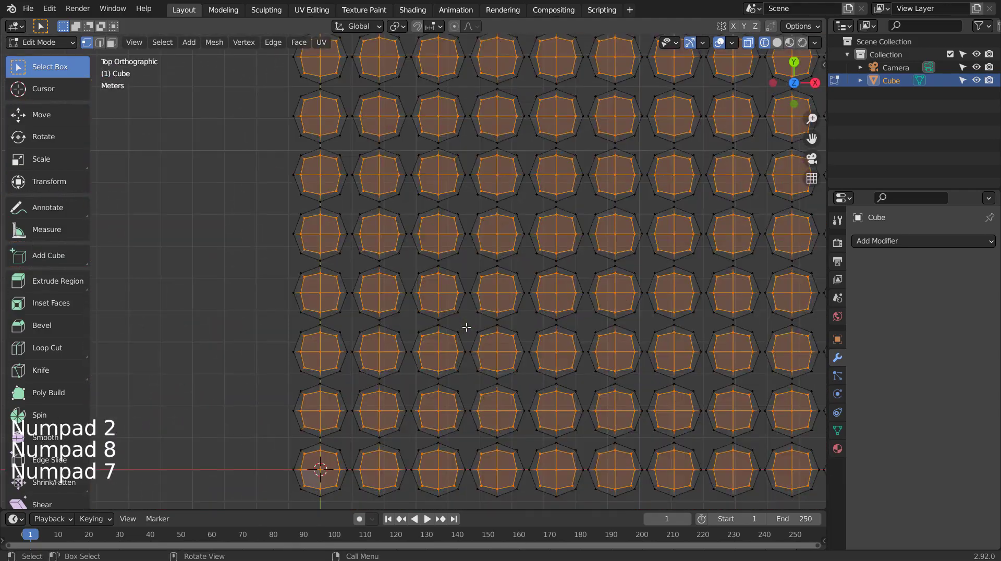
scroll(466, 328, "down", 5)
middle_click_drag(615, 328, 471, 343, "shift")
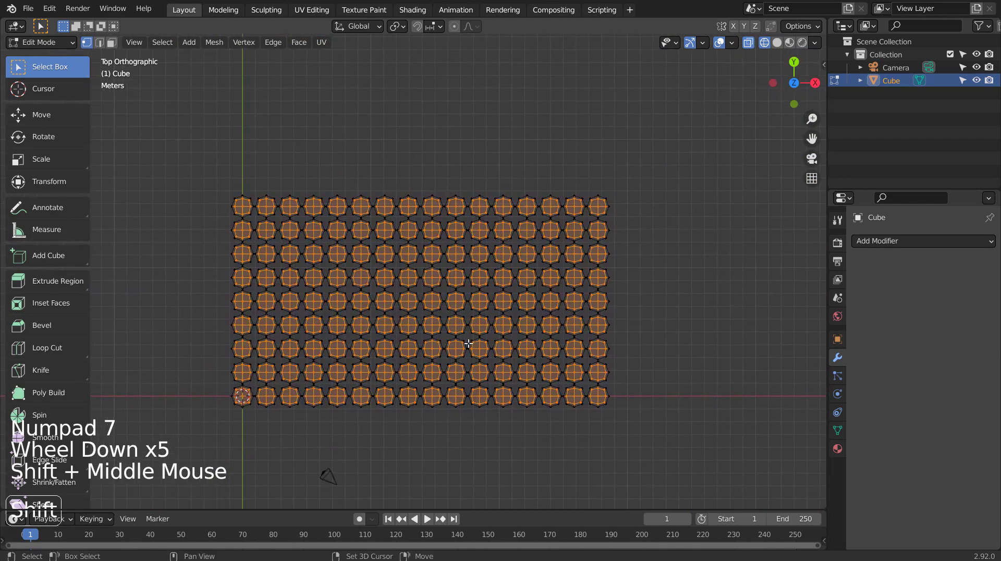
key("3")
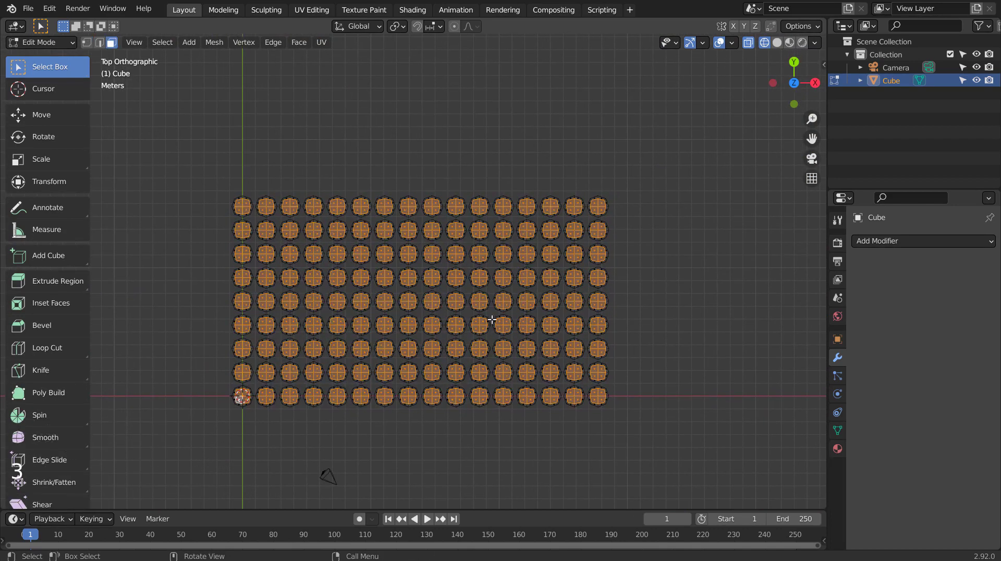
key("u")
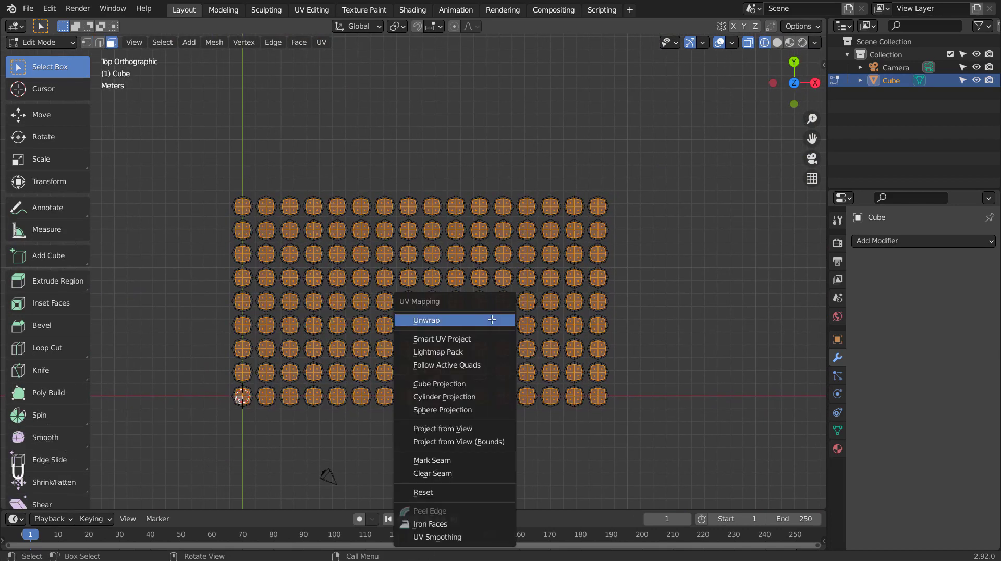
left_click(457, 431)
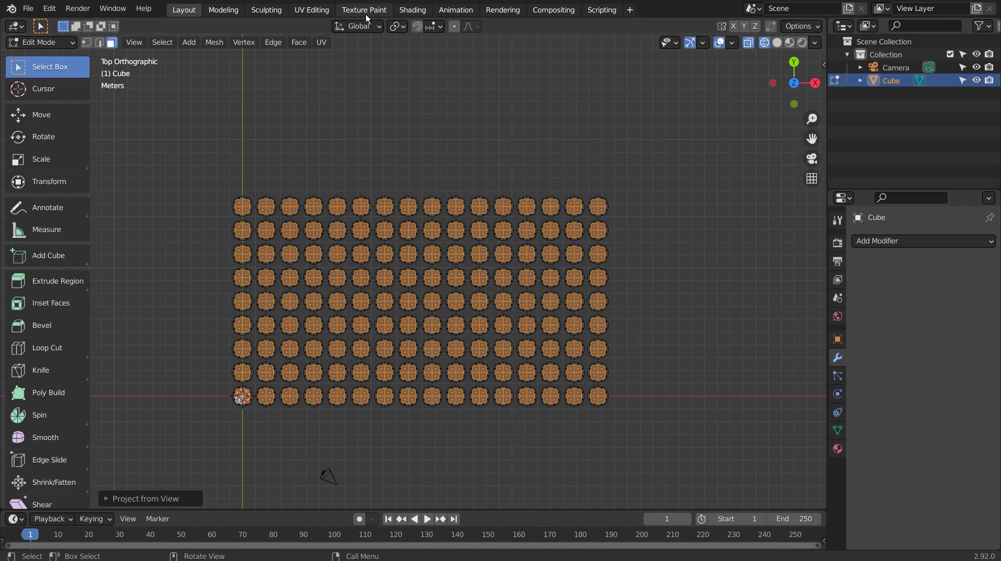
Step: In the UV Editing workspace, enable UV sync selection and move the projected top-face UVs to the upper-left corner of UV space
key("Tab")
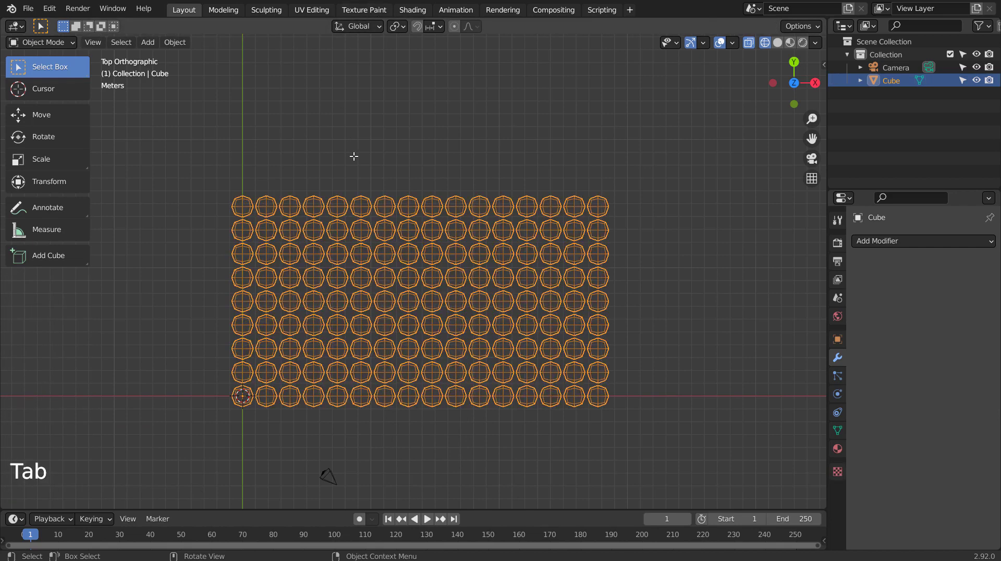
key("Tab")
key("Tab")
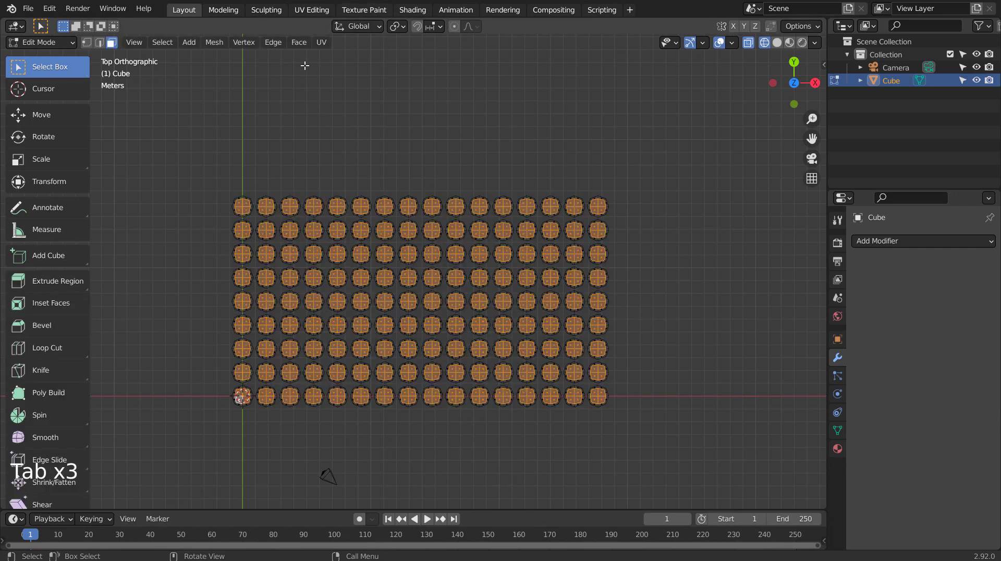
left_click(311, 9)
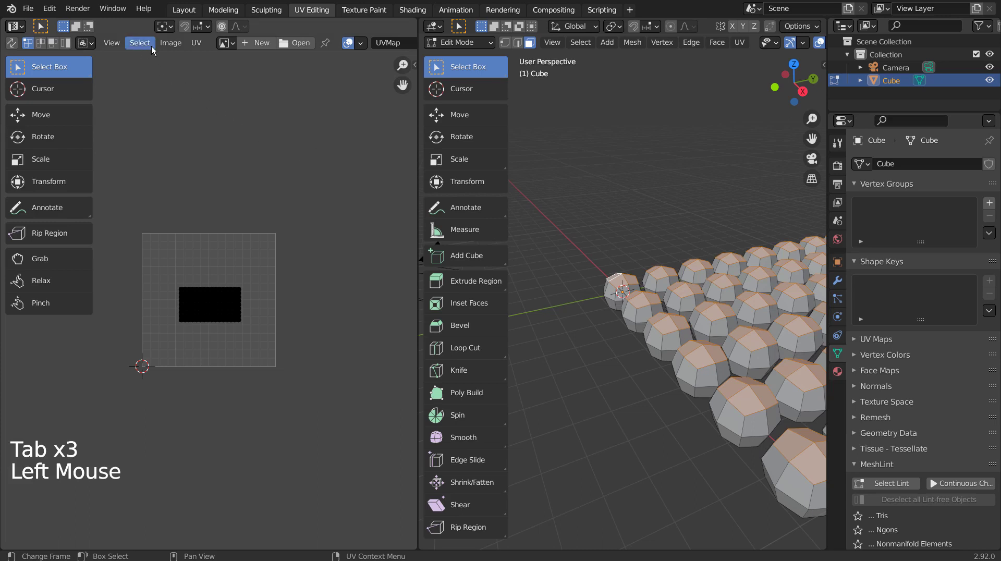
left_click(195, 45)
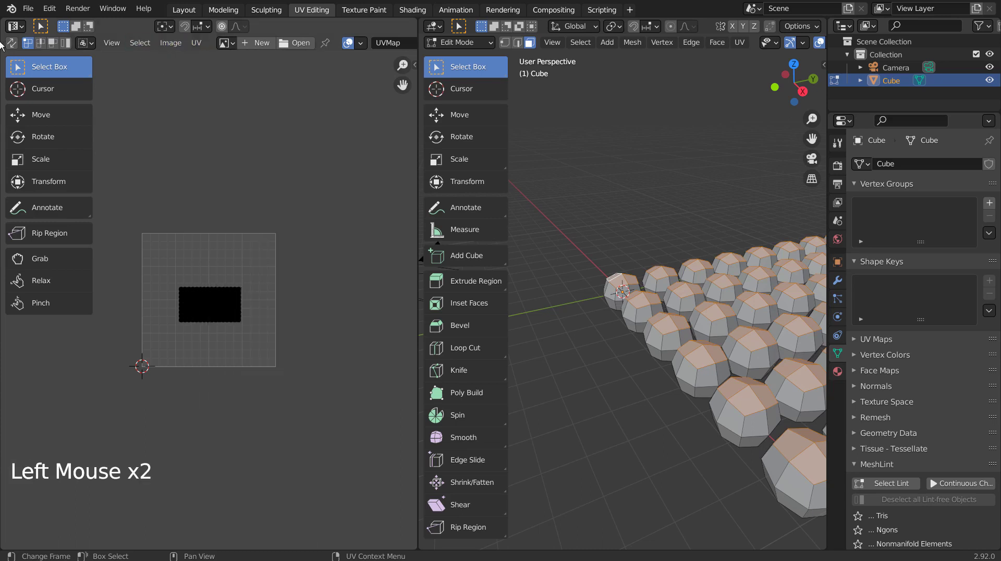
left_click(11, 44)
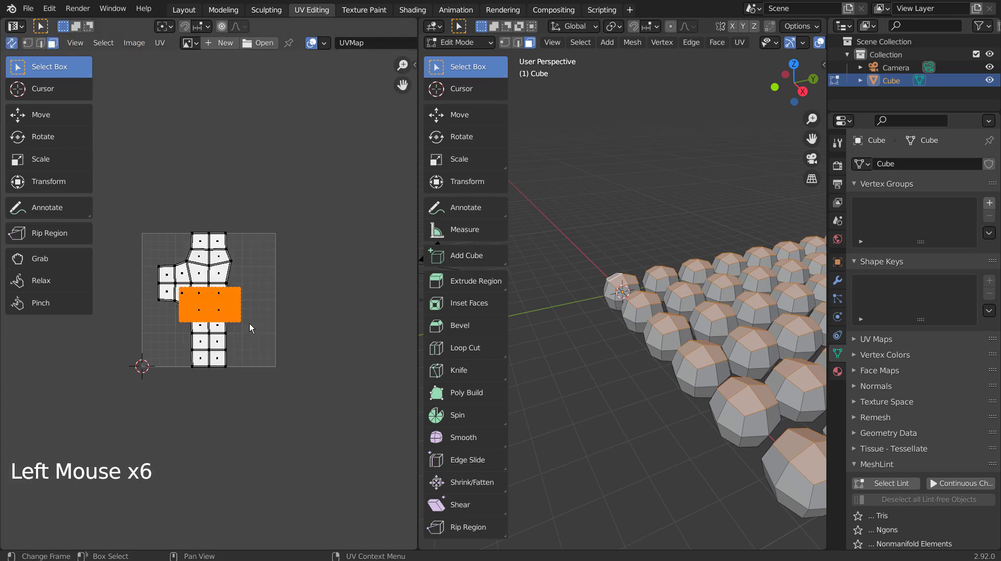
key("g")
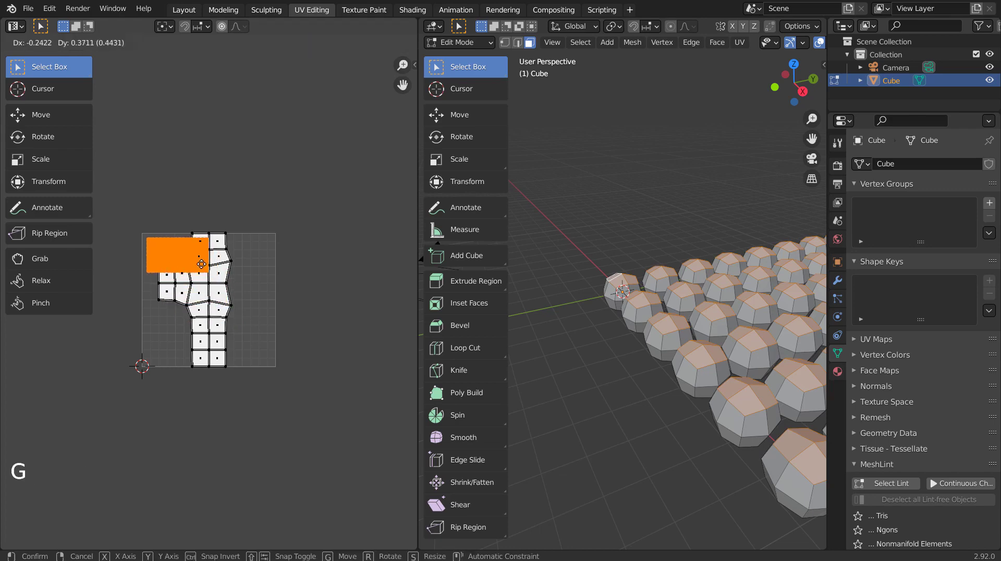
left_click(200, 264)
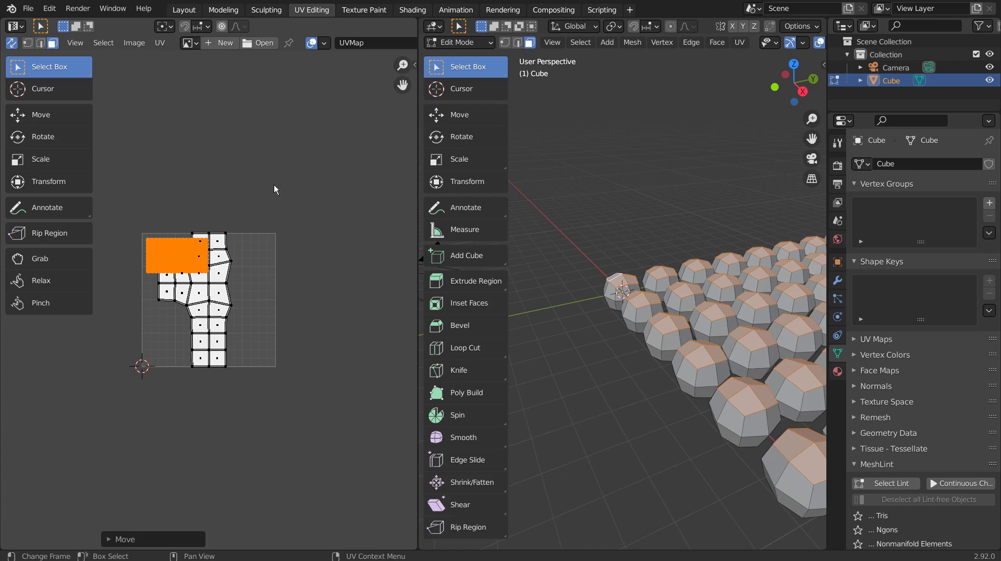
Step: Invert the face selection, shrink the remaining UVs and move them clear of the top-face UVs, then leave Edit Mode
left_click(586, 49)
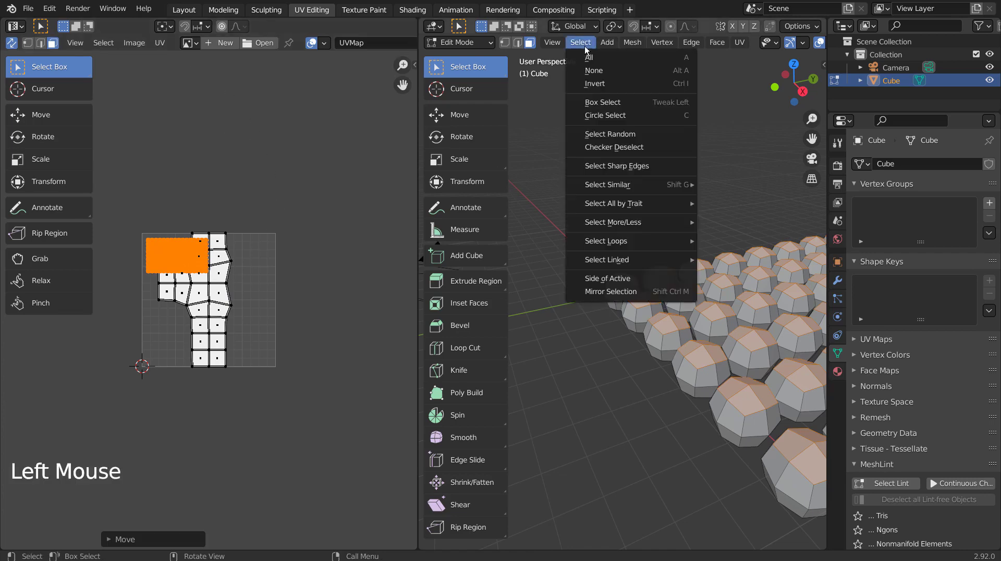
left_click(588, 82)
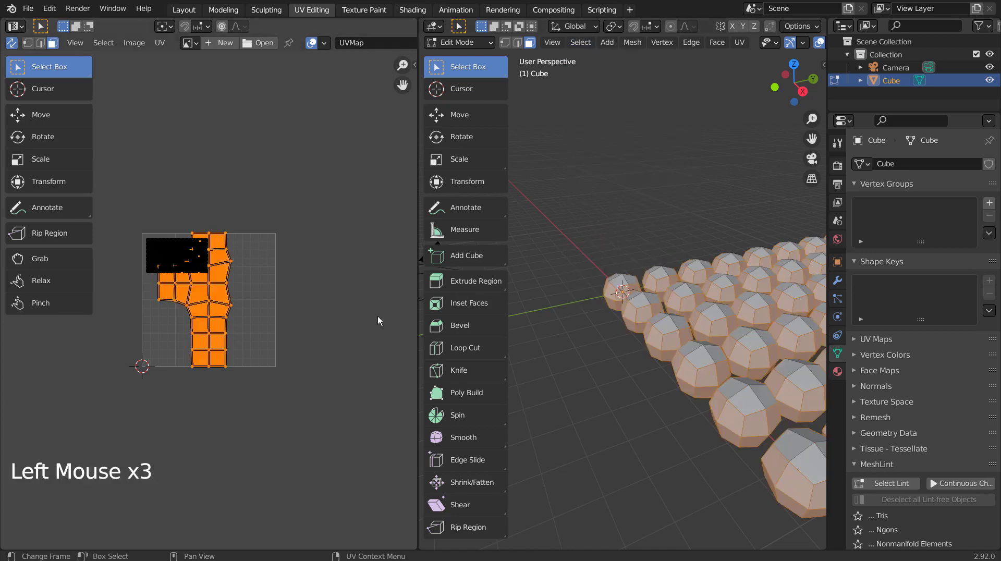
key("s")
key("g")
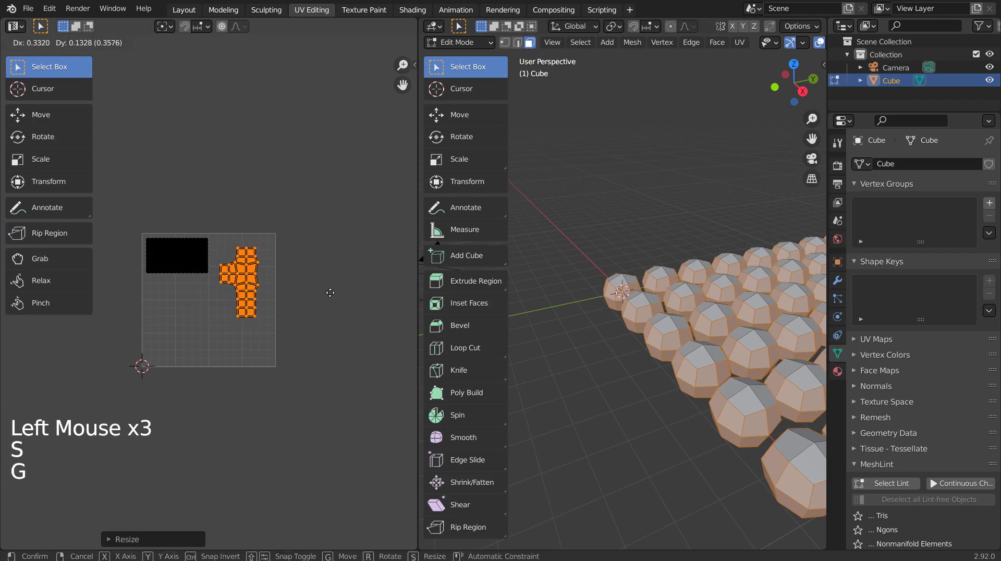
left_click(332, 321)
key("Tab")
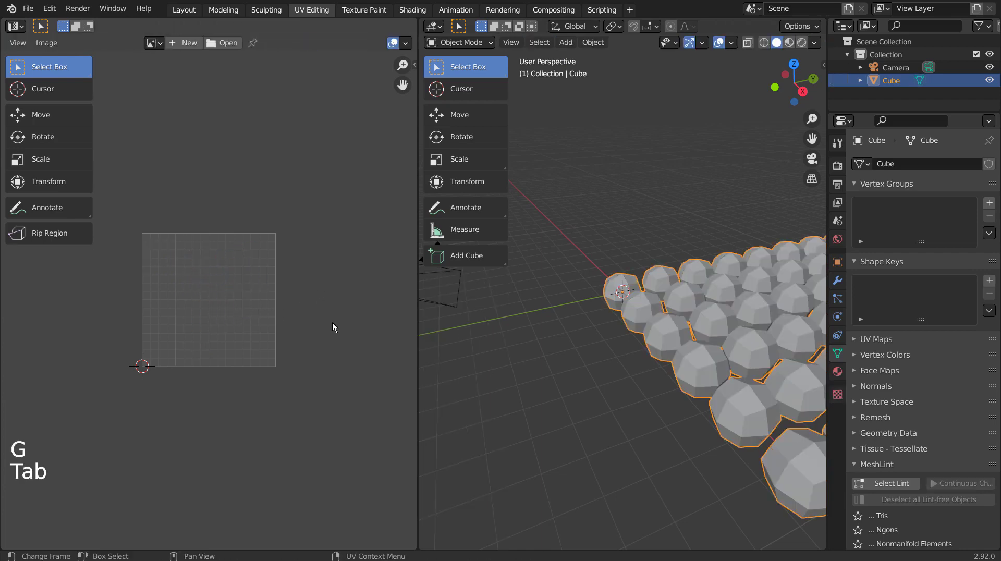
Step: Return to the Layout workspace and invert the selection in Edit Mode to reselect the top faces of the spheres
left_click(184, 9)
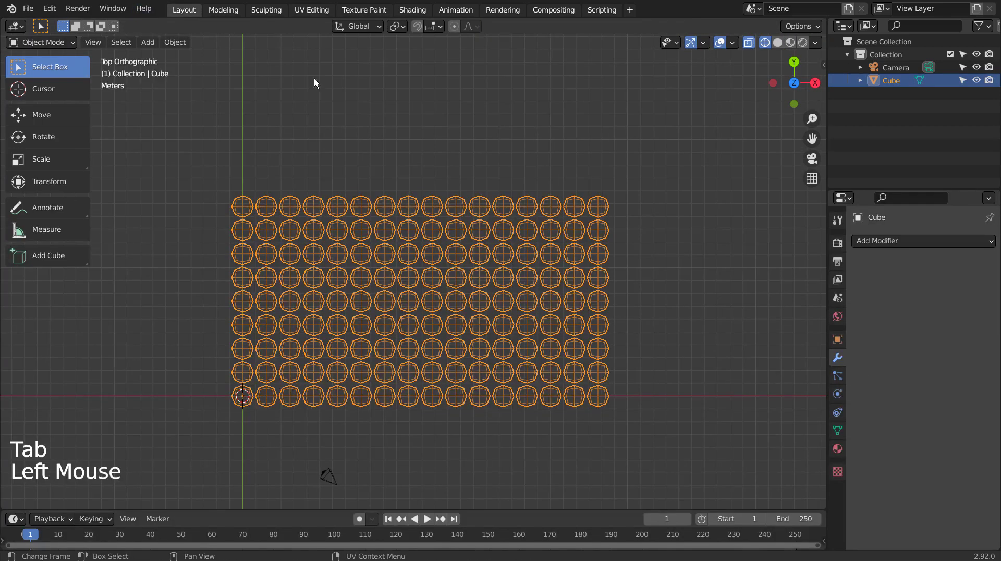
key("Tab")
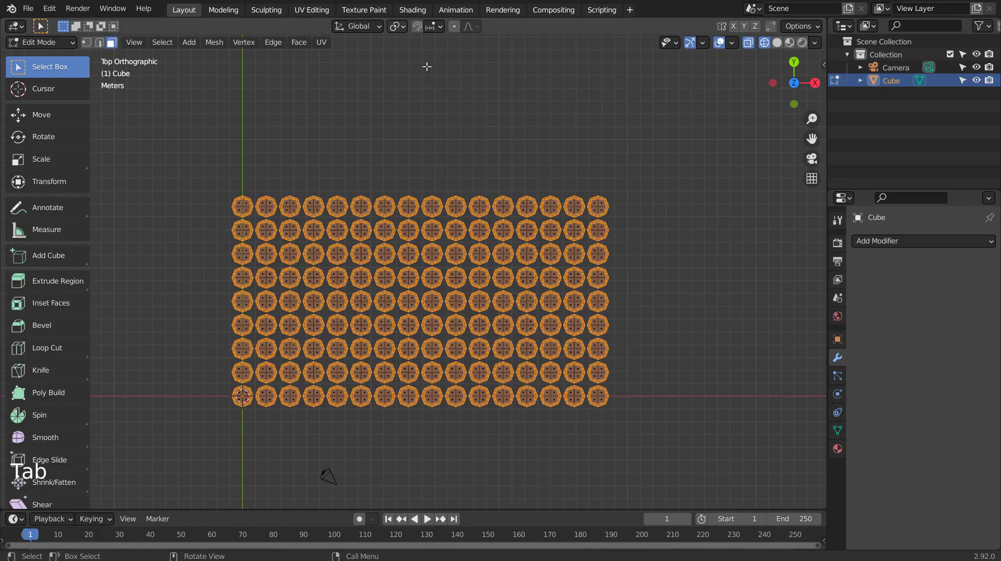
middle_click_drag(642, 381, 660, 271)
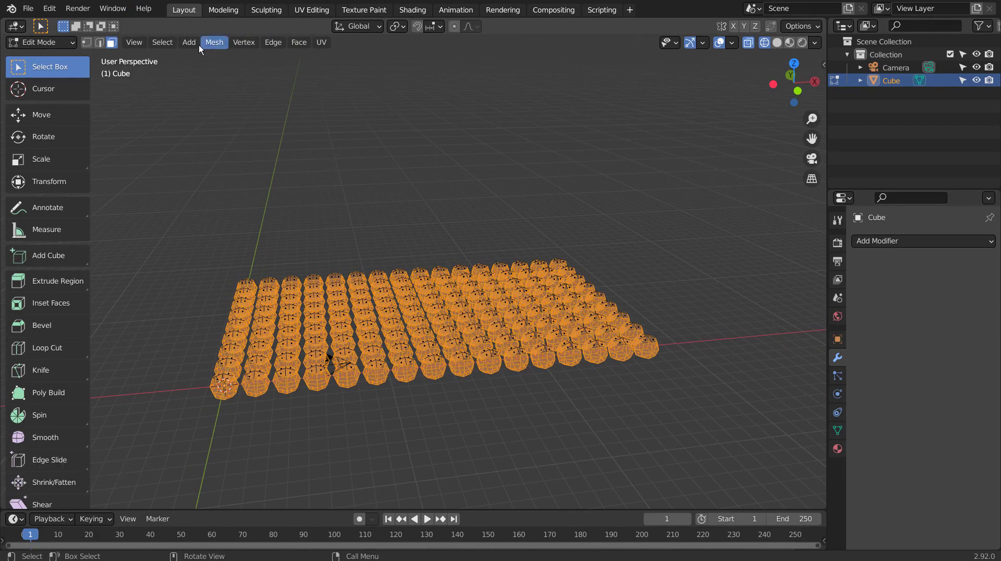
left_click(162, 42)
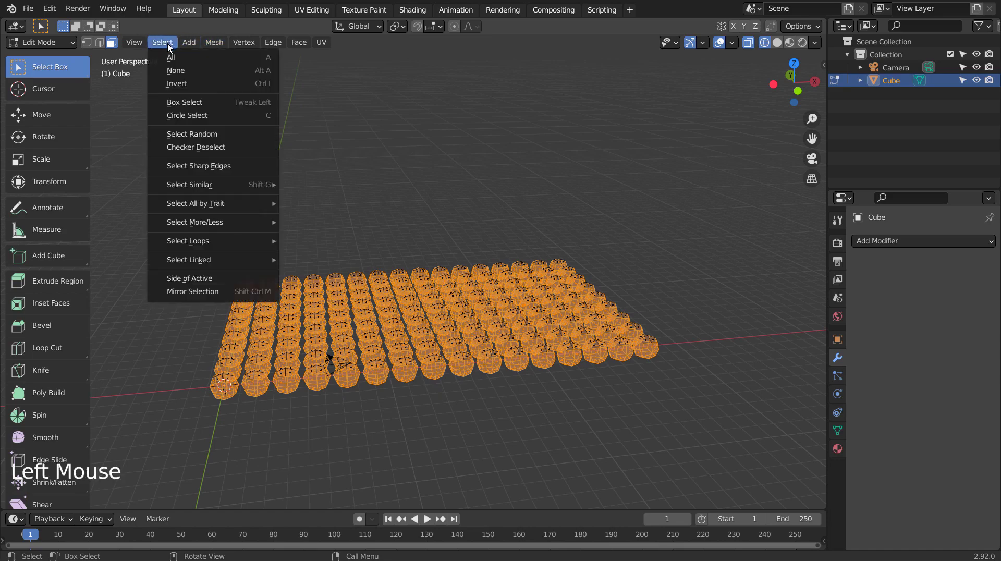
left_click(192, 82)
middle_click_drag(193, 89, 204, 167)
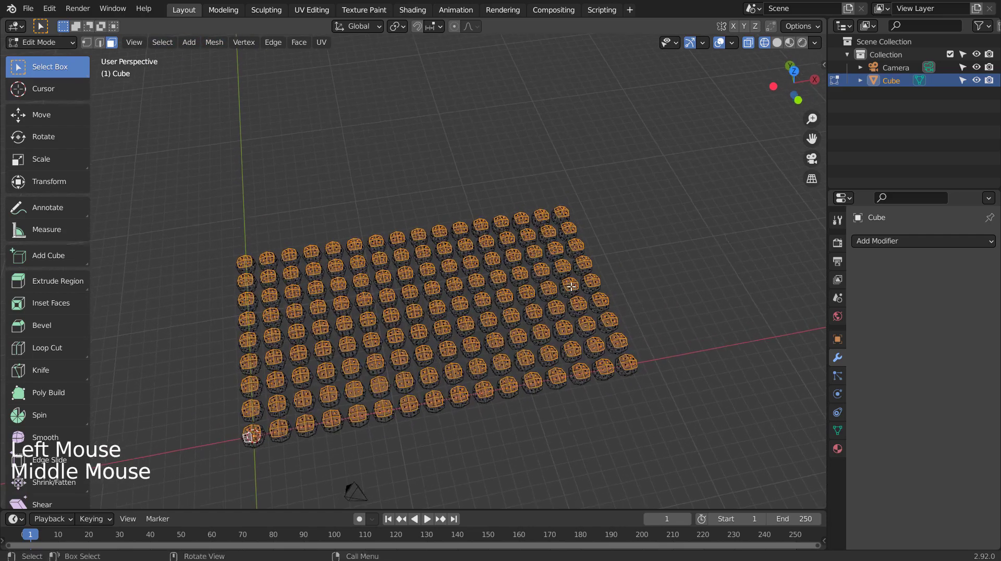
Step: Add a second material slot to the sphere grid and create a new material in it
left_click(837, 448)
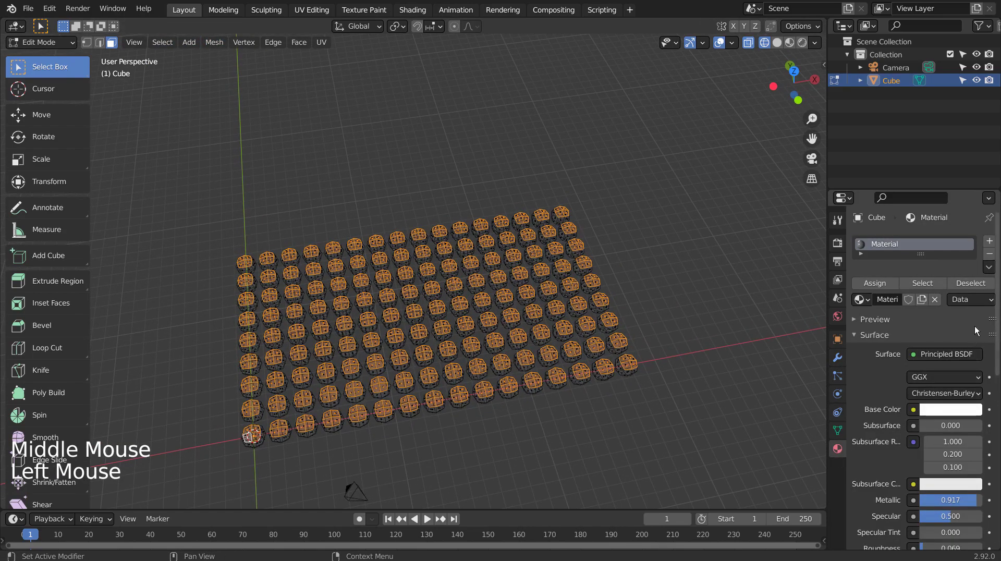
left_click(989, 241)
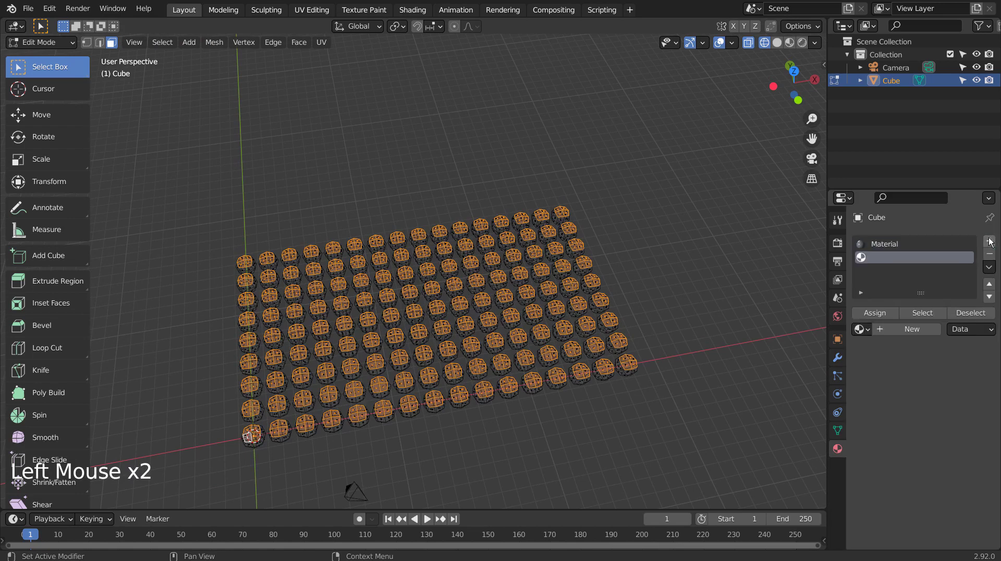
left_click(895, 330)
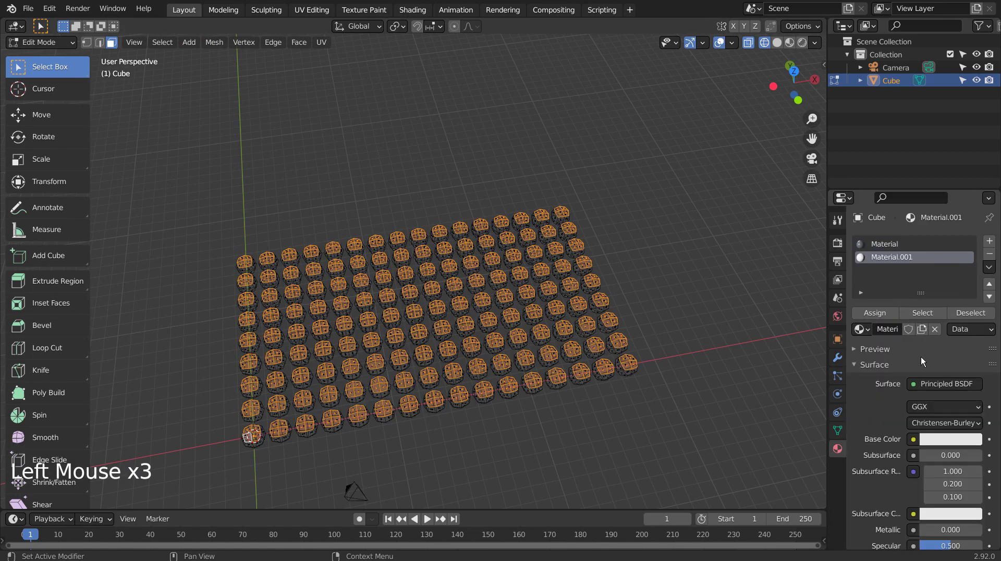
Step: Show the material preview, leave Edit Mode and import blueprint.png with Images as Planes
left_click(789, 42)
key("Tab")
middle_click_drag(661, 303, 658, 343)
key("shift+a")
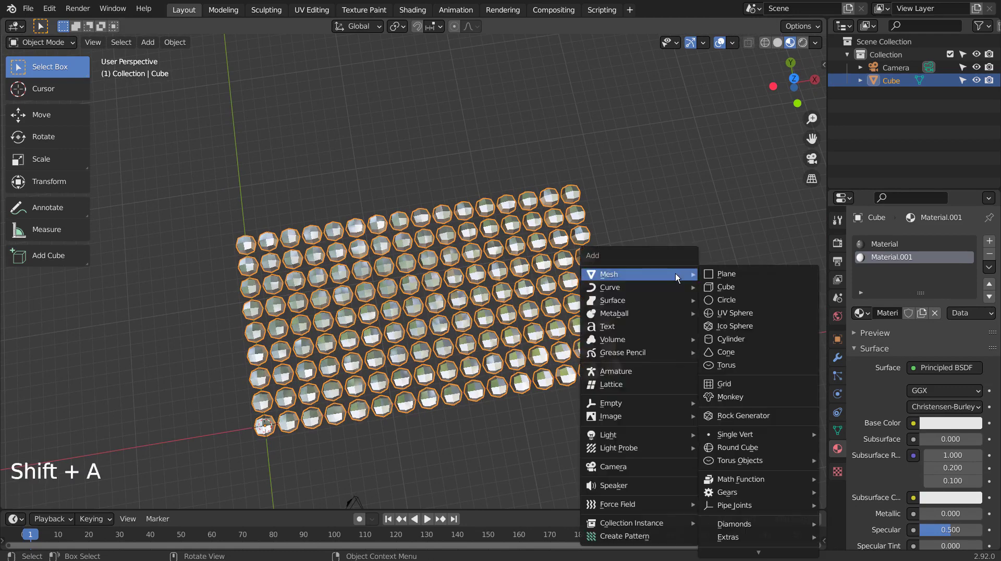
mouse_move(652, 416)
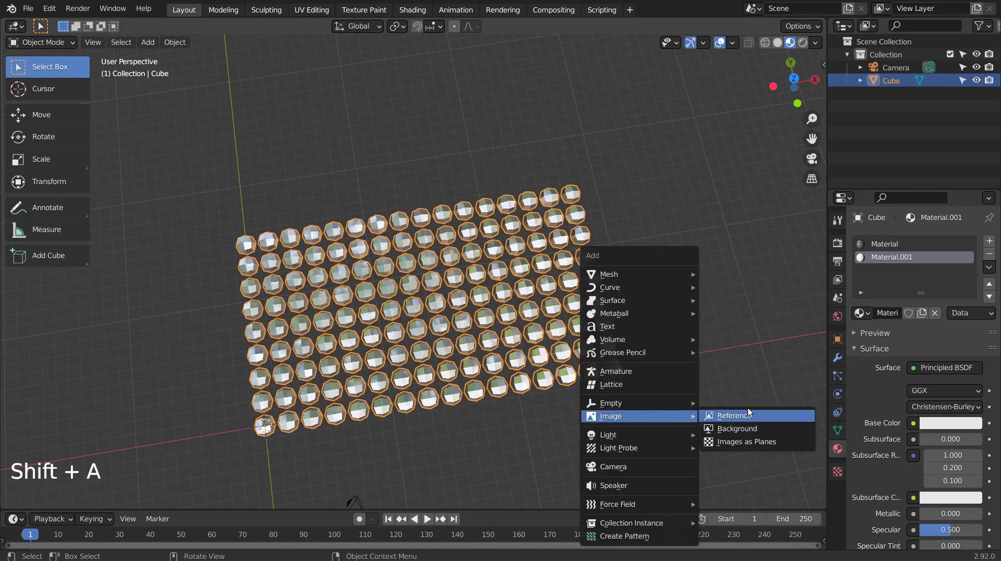
left_click(745, 441)
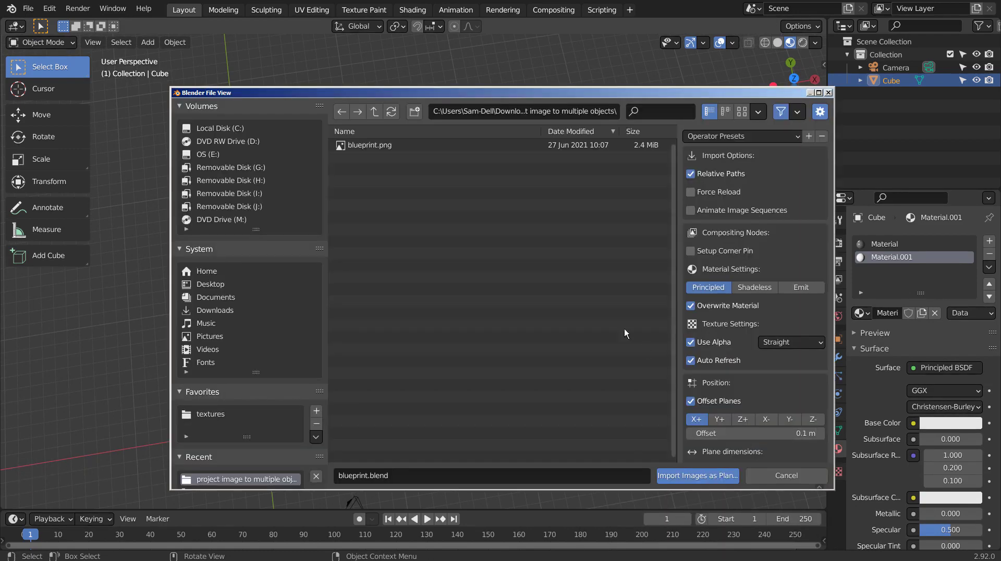
left_click(375, 148)
left_click(715, 473)
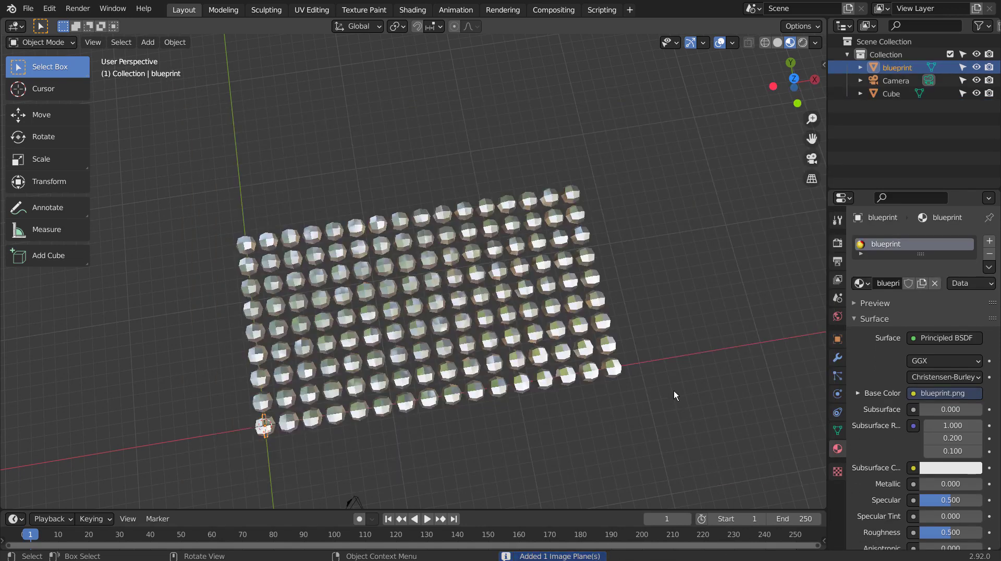
Step: Scale up the blueprint image plane to roughly the width of the sphere grid
key("s")
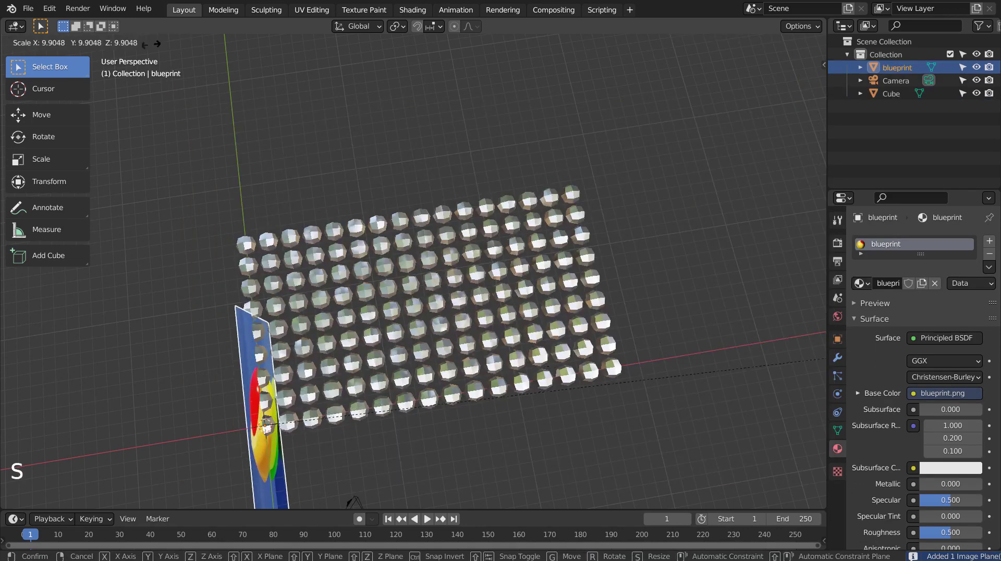
left_click(709, 53)
middle_click_drag(459, 328, 452, 218)
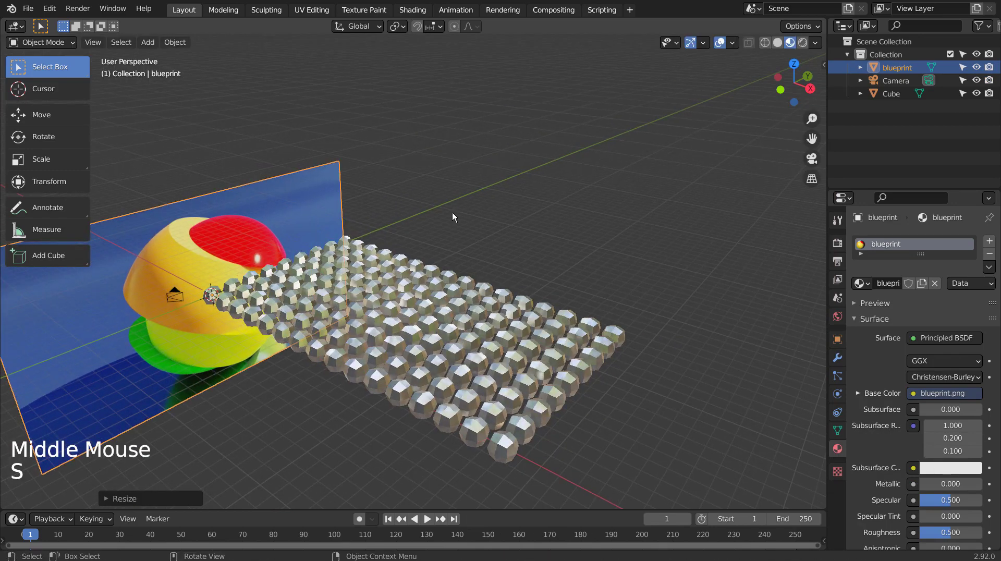
Step: Rotate the image plane parallel to the X axis and move it behind the sphere grid, aligned with the grid's width
key("KP_7")
key("r")
left_click(333, 46)
key("g")
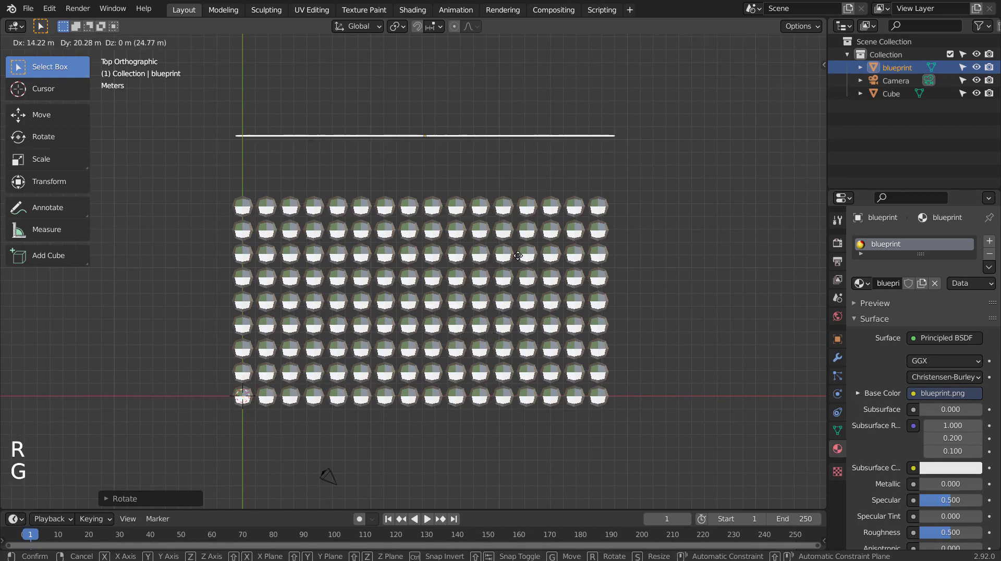
left_click(518, 239)
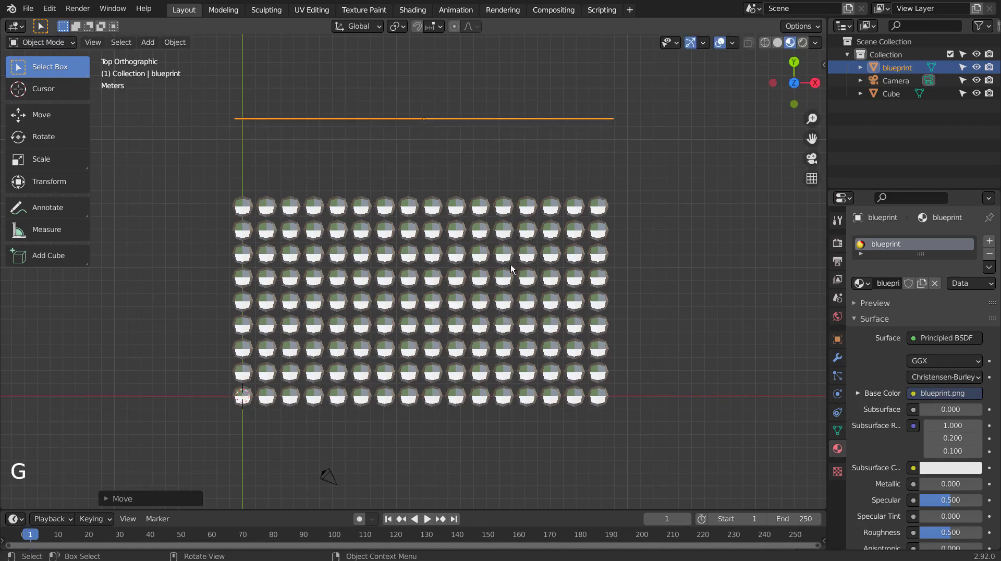
Step: Raise the image plane along the Z axis until its lower edge clears the spheres, and return to the top view
key("KP_1")
key("KP_0")
key("KP_1")
key("g")
key("z")
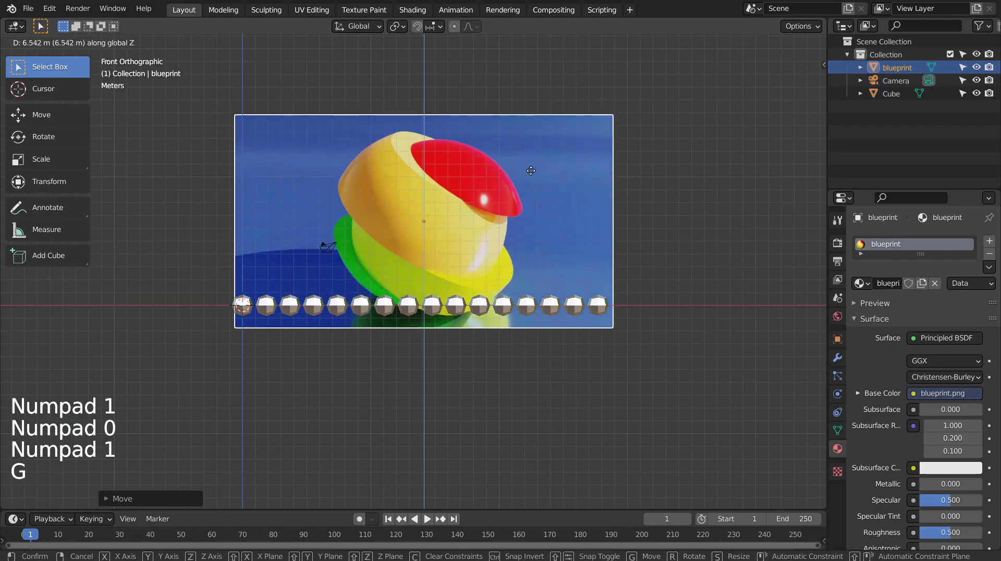
left_click(533, 152)
middle_click_drag(532, 151, 574, 277)
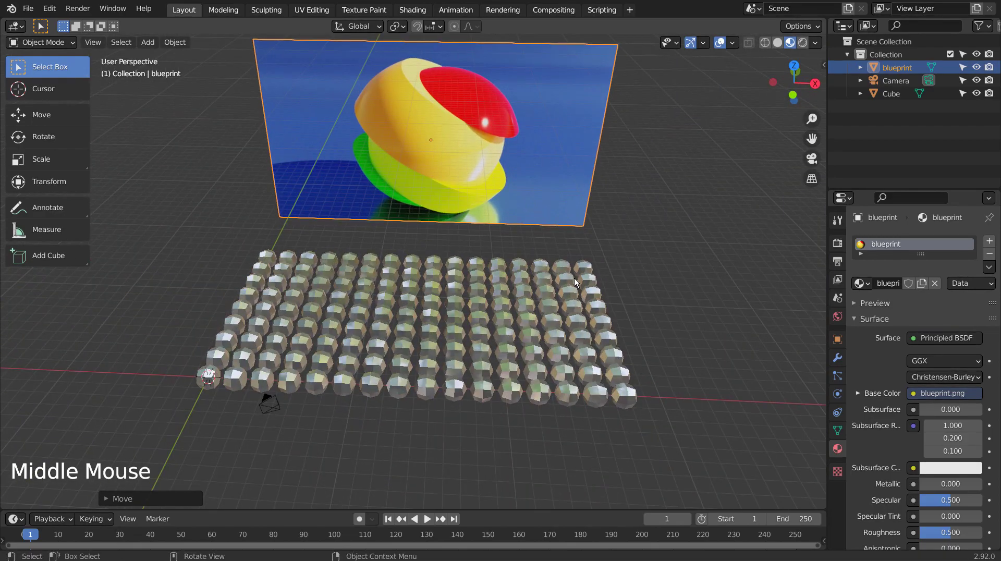
key("KP_1")
key("KP_7")
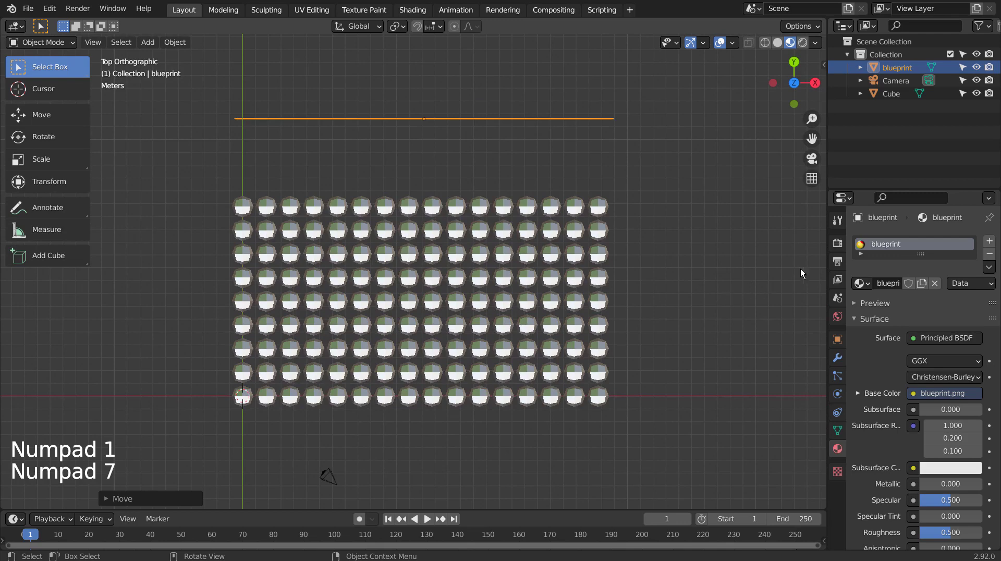
Step: Select the sphere grid and open its Material.001 slot in the Shading workspace's node editor
left_click(456, 230)
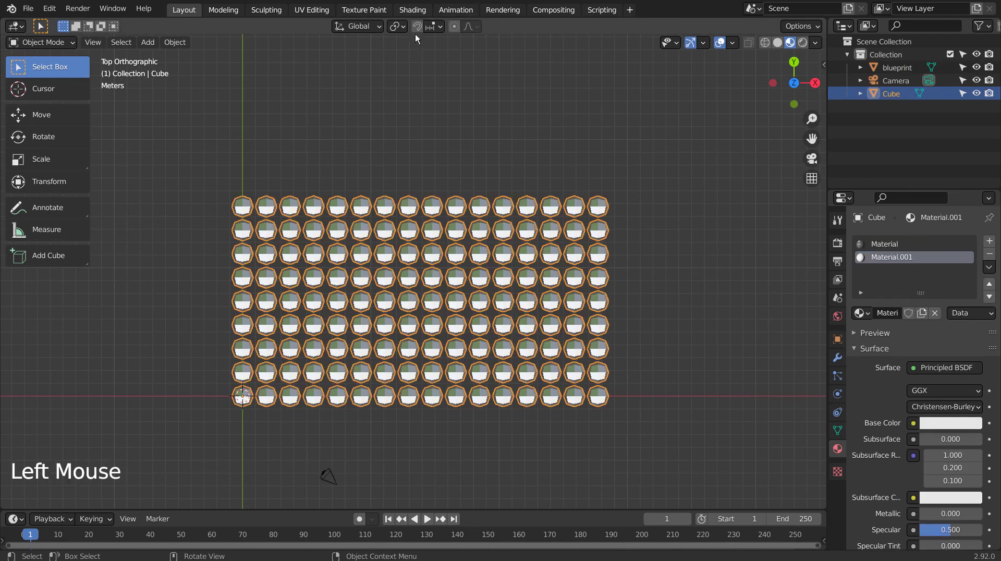
left_click(412, 11)
middle_click_drag(508, 479, 511, 505, "shift")
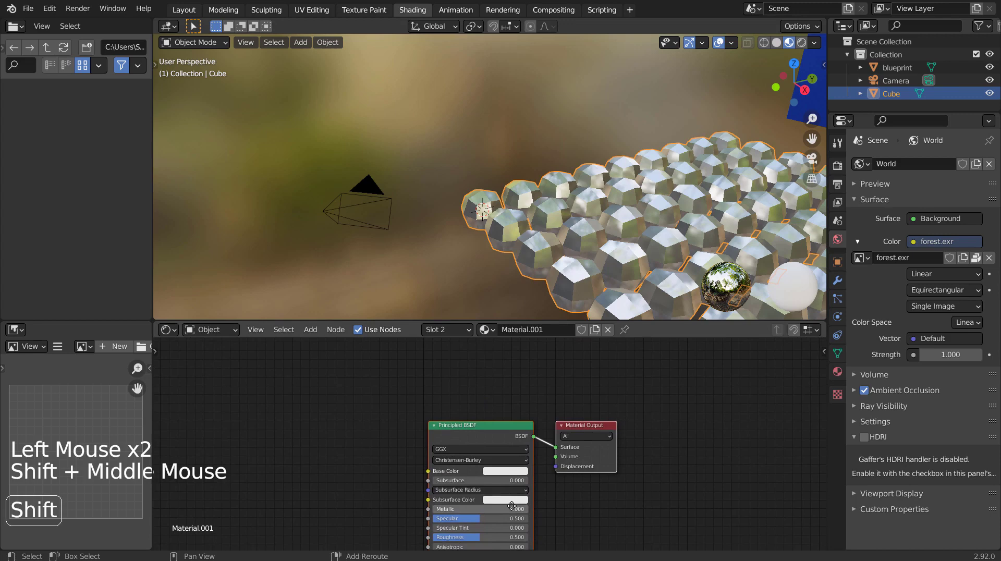
left_click(837, 371)
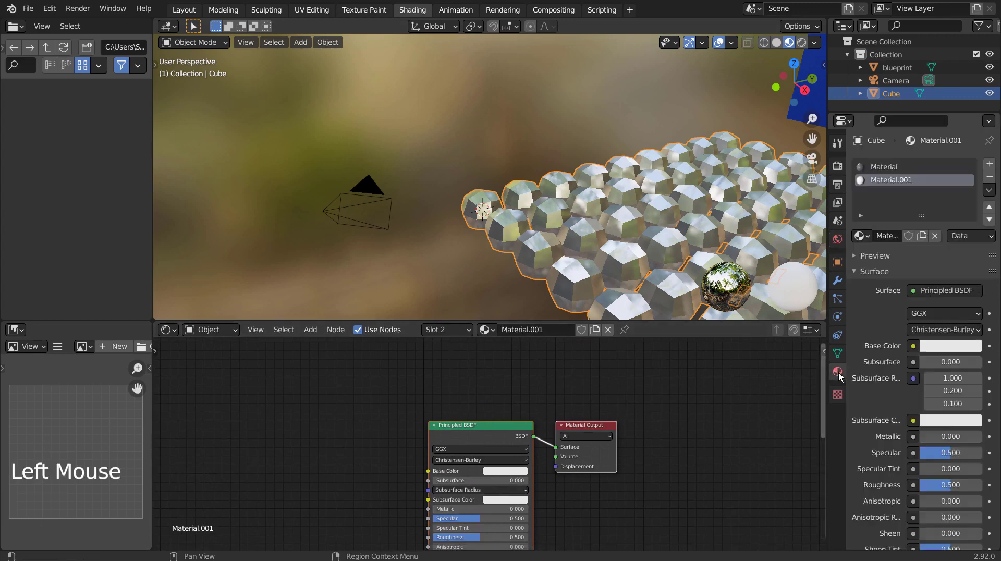
left_click(883, 166)
left_click(886, 180)
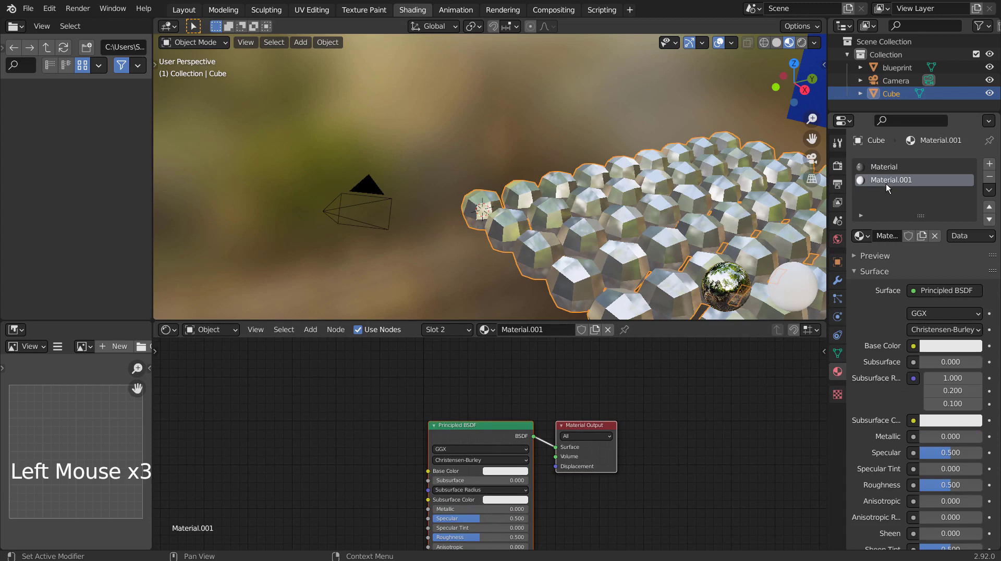
Step: Add an Image Texture node to Material.001 and connect its Color output to the Principled BSDF's Base Color
key("shift+a")
left_click(271, 411)
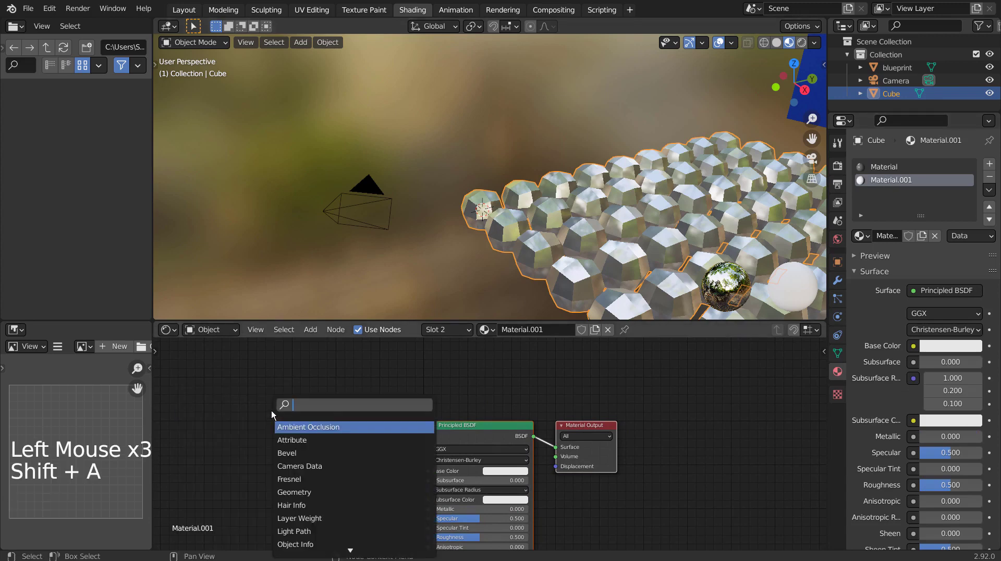
type("img")
key("Return")
left_click(307, 433)
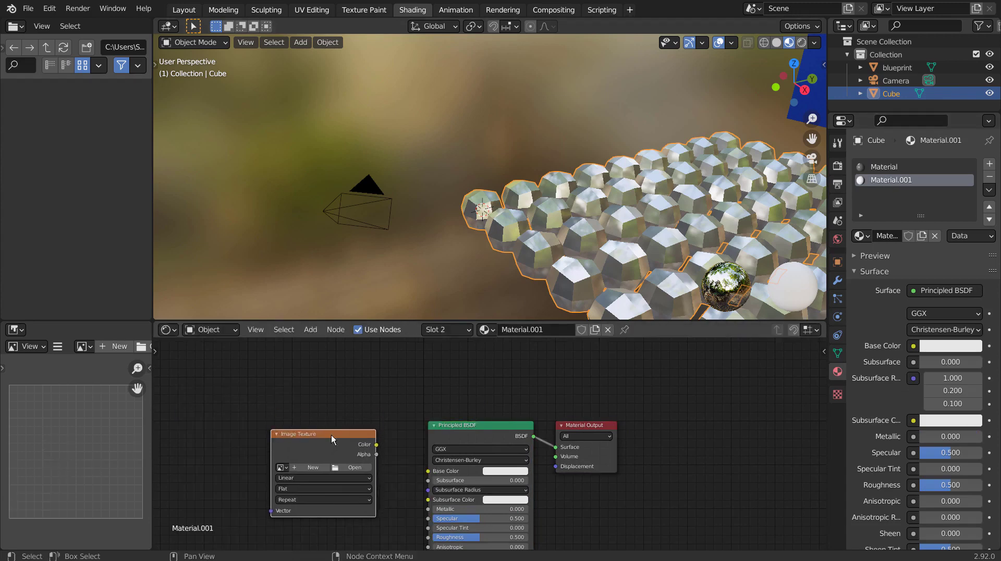
left_click_drag(371, 444, 428, 476)
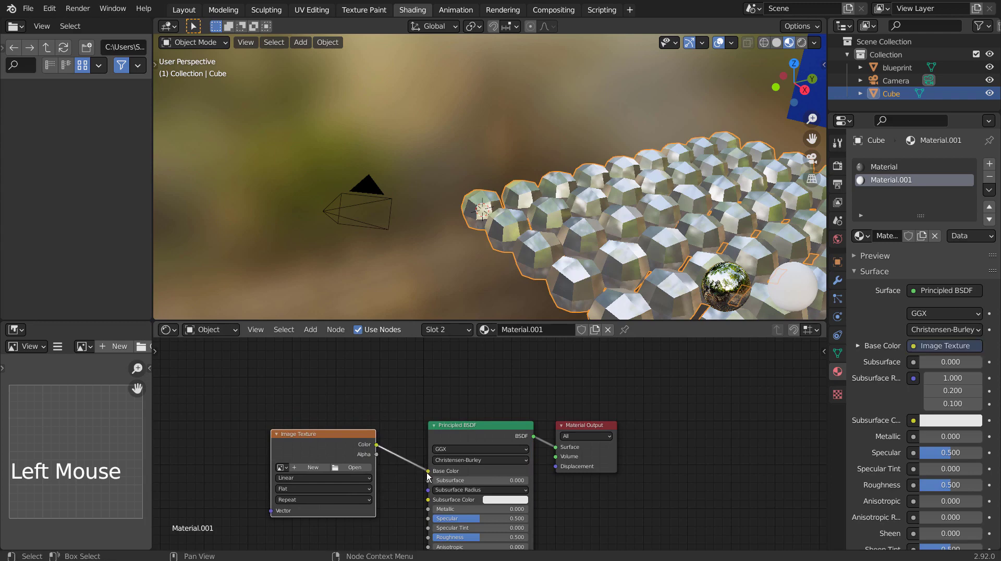
Step: Load the existing blueprint.png image into the new Image Texture node
left_click(351, 467)
left_click(367, 146)
left_click(675, 476)
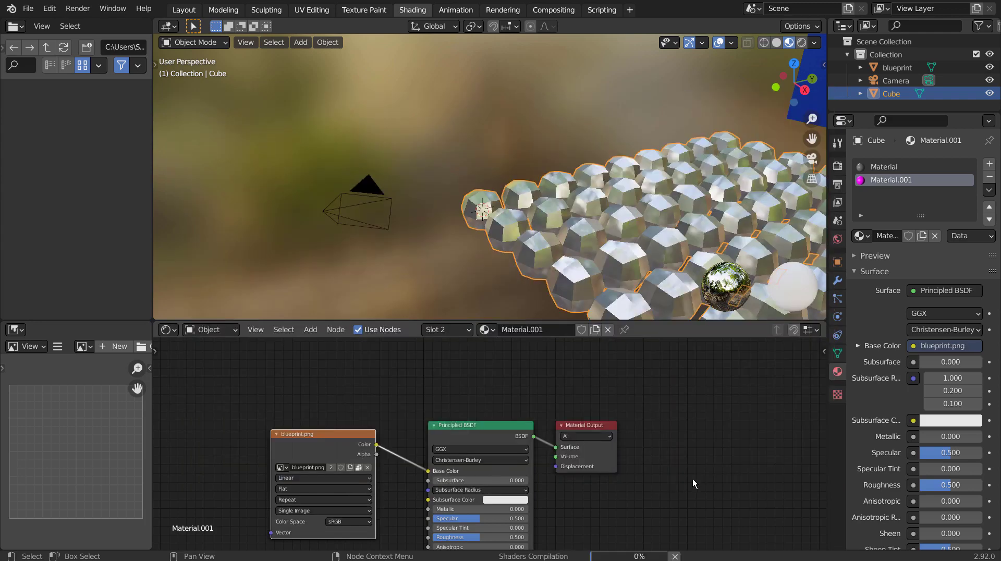
Step: Return to the Layout workspace, view the sphere grid from the top and enter Edit Mode on it
left_click(185, 10)
left_click(528, 161)
middle_click_drag(529, 160, 597, 349)
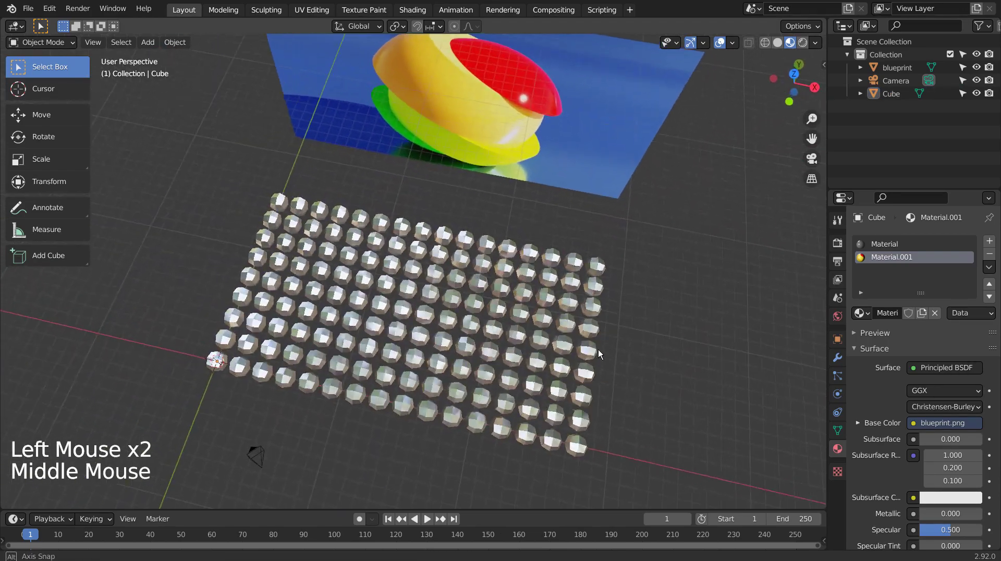
key("KP_1")
key("KP_7")
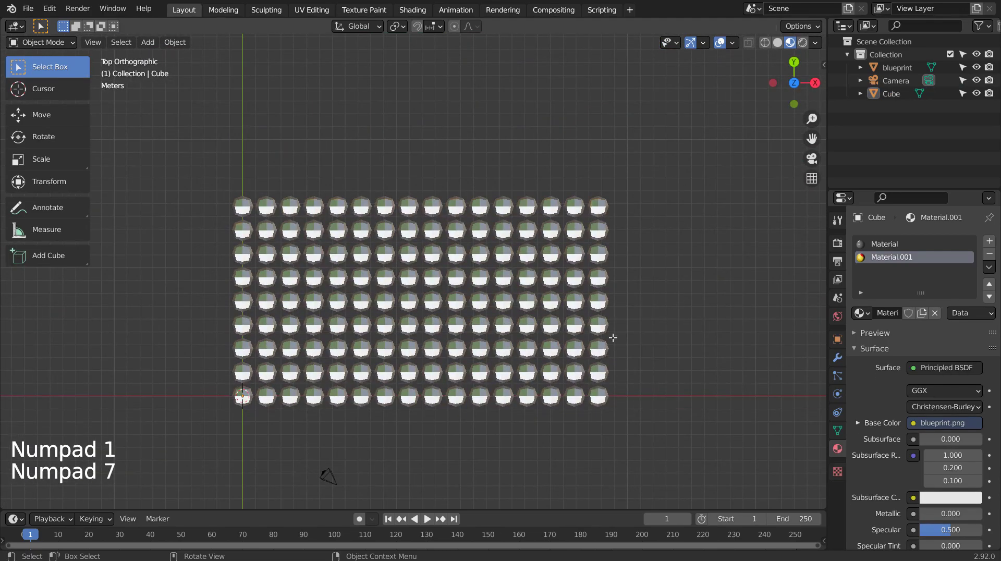
key("Tab")
left_click(746, 294)
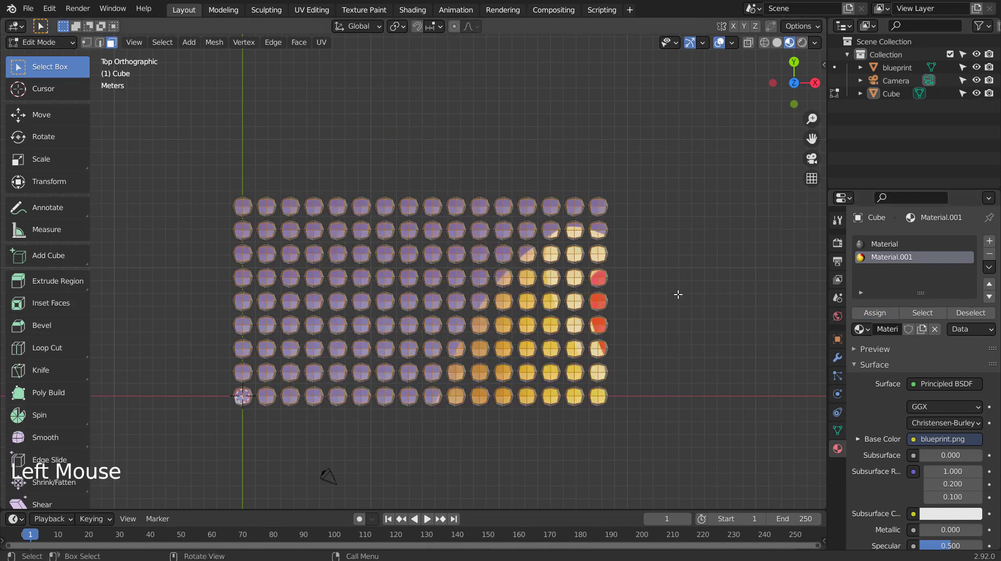
Step: In the UV Editing workspace, scale the selected top-face UVs up by about 2.35 and align them with the blueprint image's upper-left corner
left_click(311, 9)
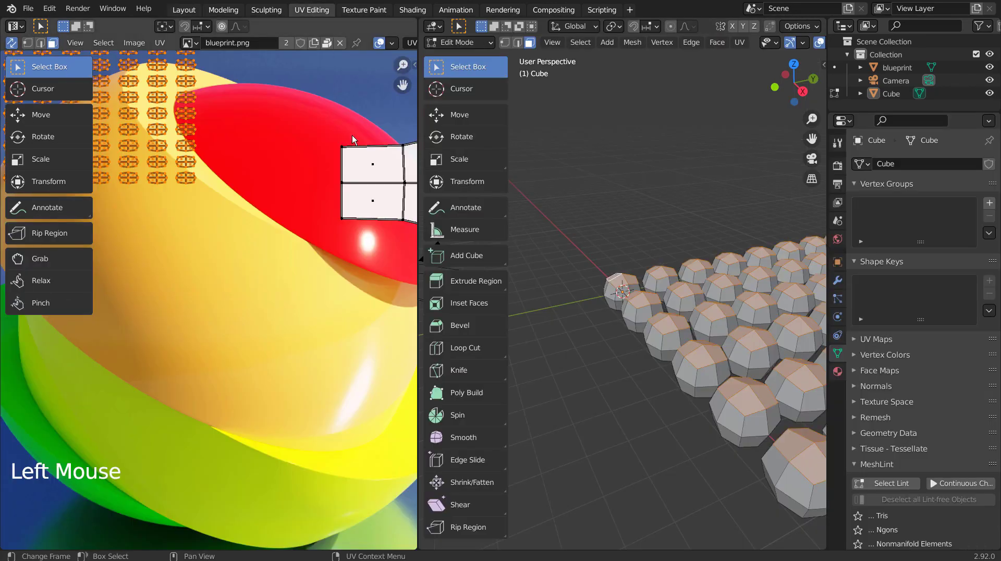
scroll(315, 271, "down", 4)
scroll(314, 271, "down", 1)
middle_click_drag(199, 319, 244, 415, "shift")
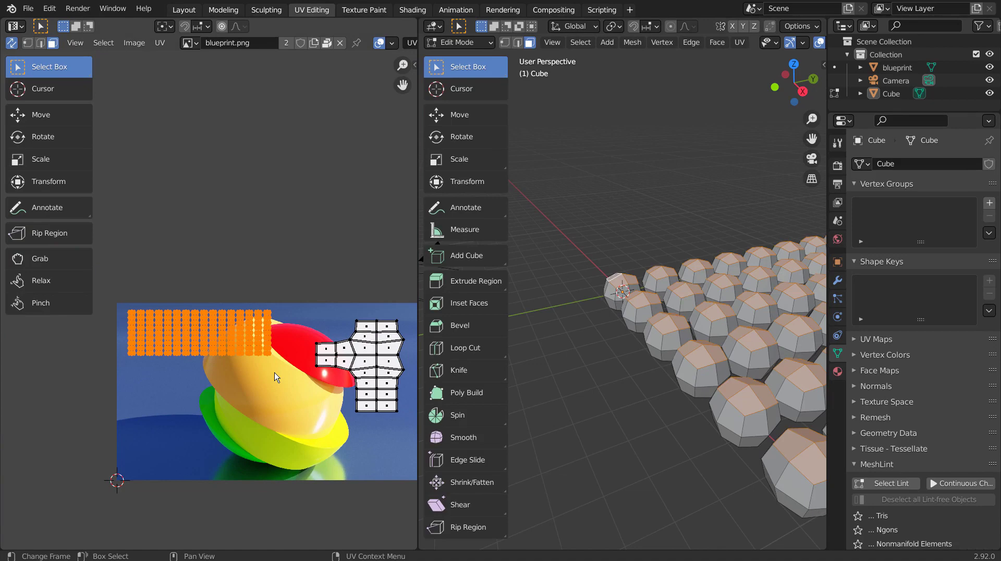
scroll(277, 376, "up", 1)
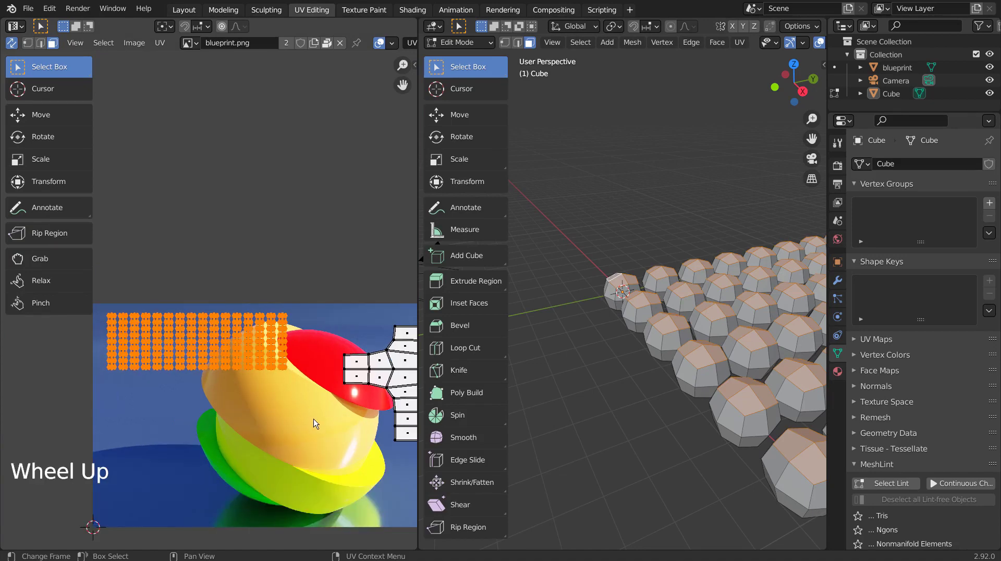
scroll(315, 424, "down", 2)
key("s")
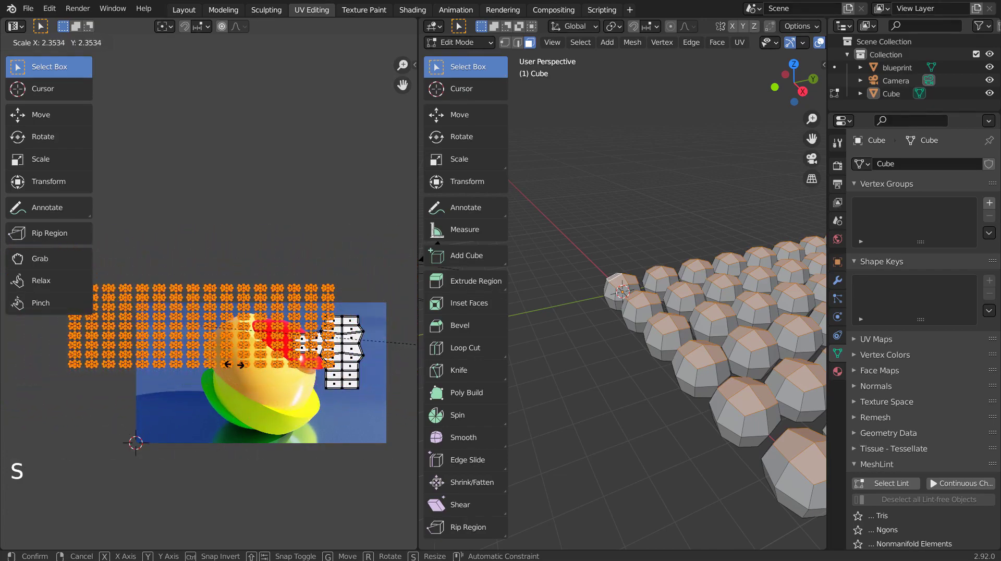
left_click(236, 334)
key("g")
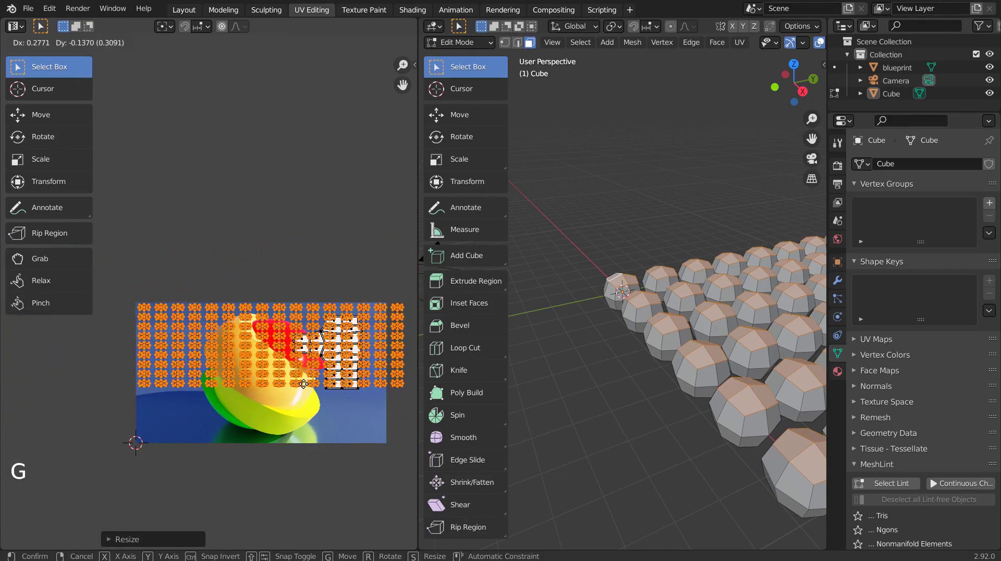
left_click(411, 441)
key("s")
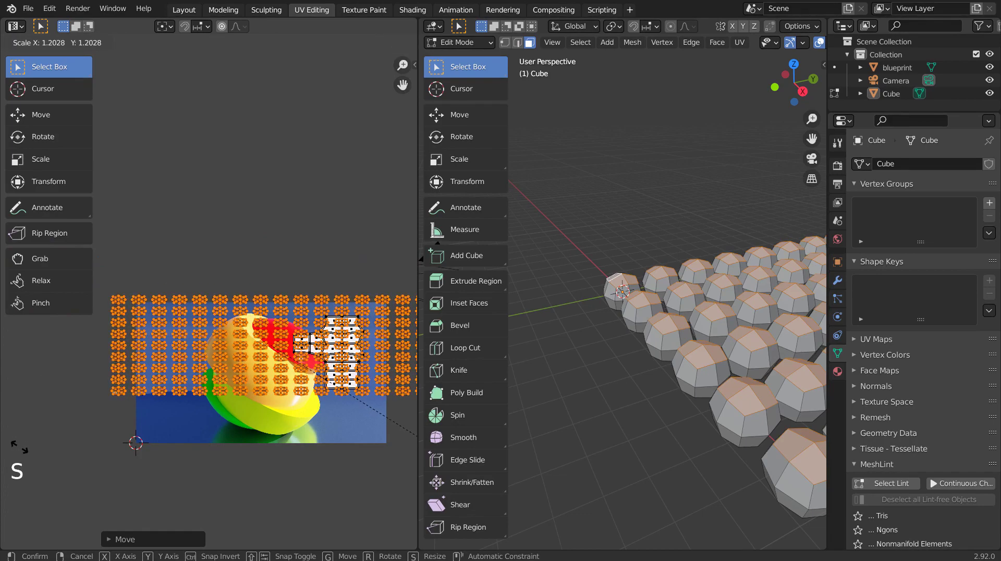
key("y")
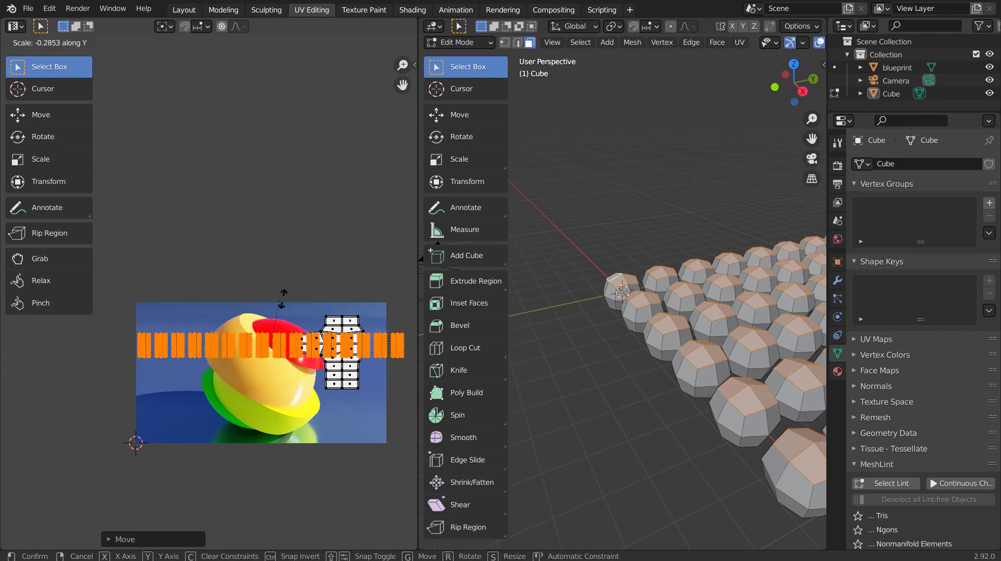
left_click(348, 248)
key("ctrl+z")
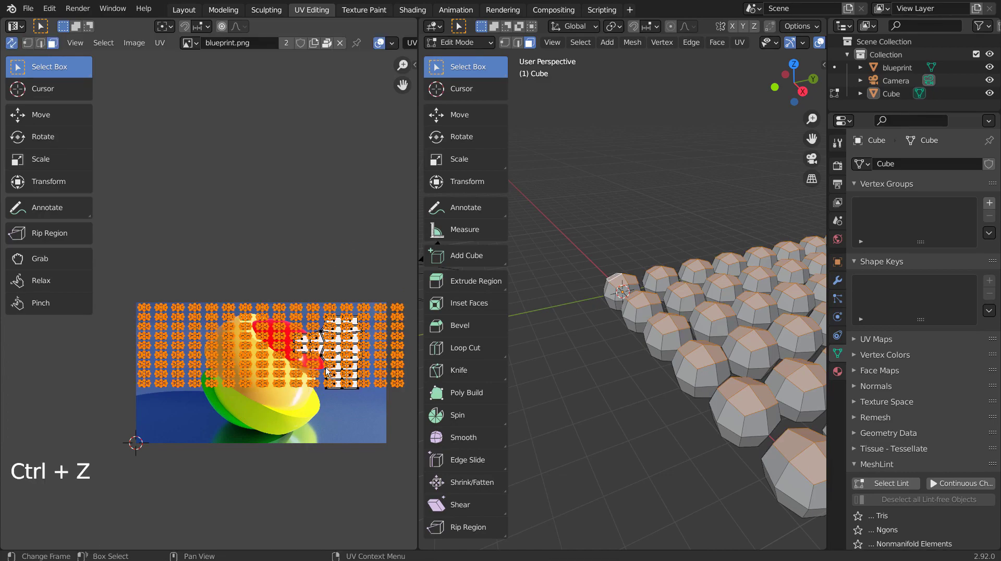
Step: Stretch the selected UVs along Y and move them down so the rows span the blueprint image's full height
key("s")
left_click(364, 378)
key("g")
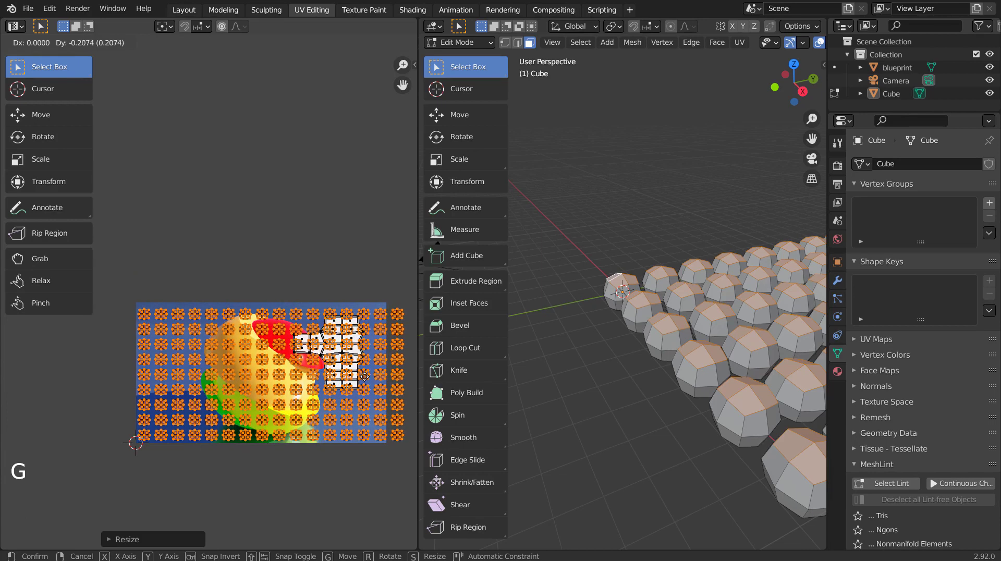
left_click(365, 377)
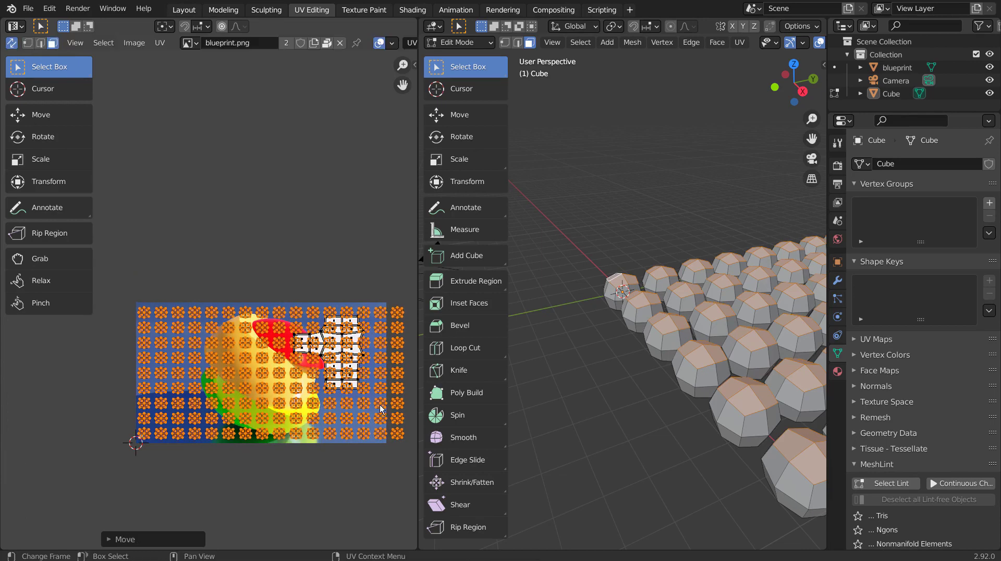
Step: Narrow the selected UVs along X and shift them sideways until all columns fit centred within the blueprint image's width
key("s")
left_click(392, 457)
key("g")
key("x")
left_click(381, 456)
key("s")
left_click(376, 455)
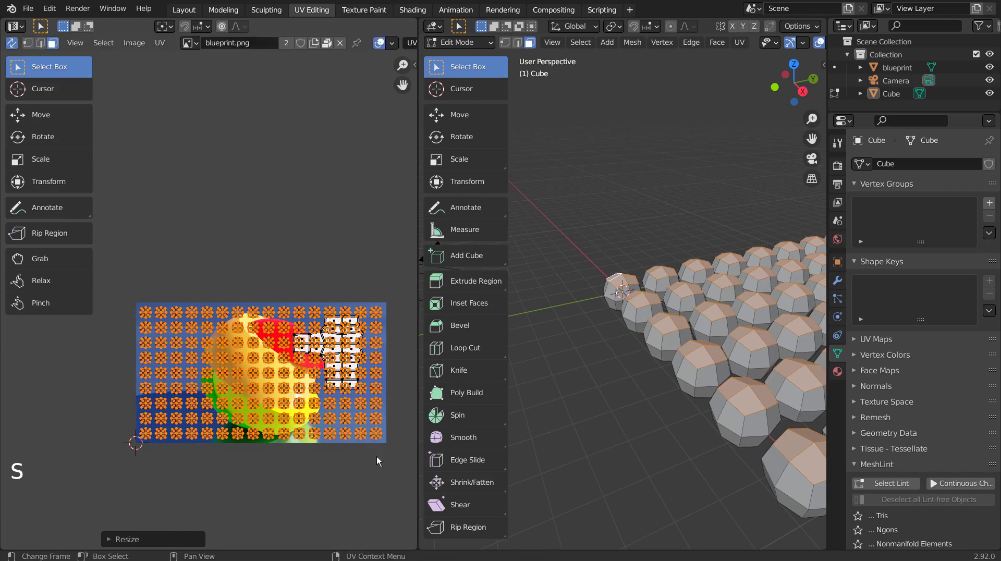
key("g")
key("x")
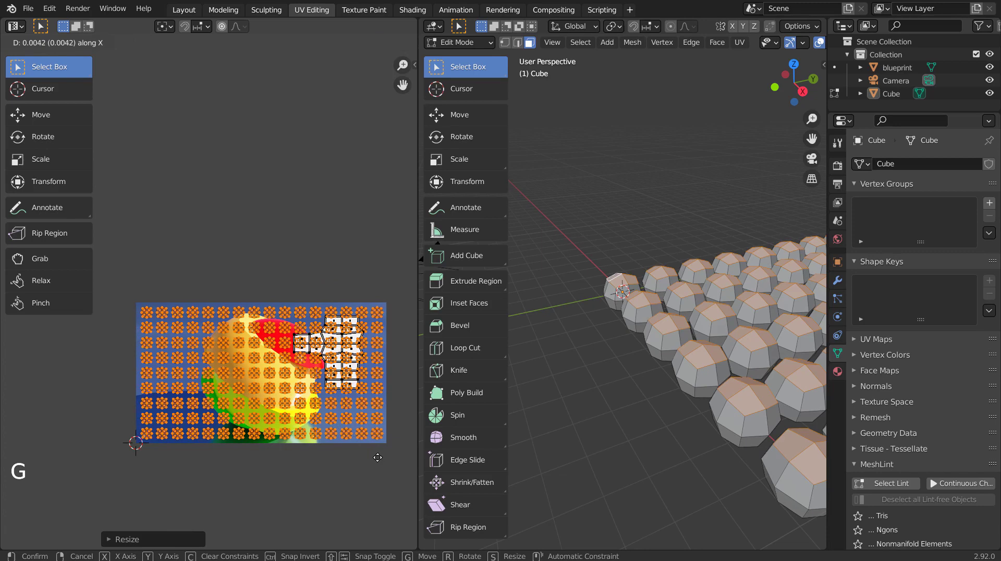
left_click(378, 459)
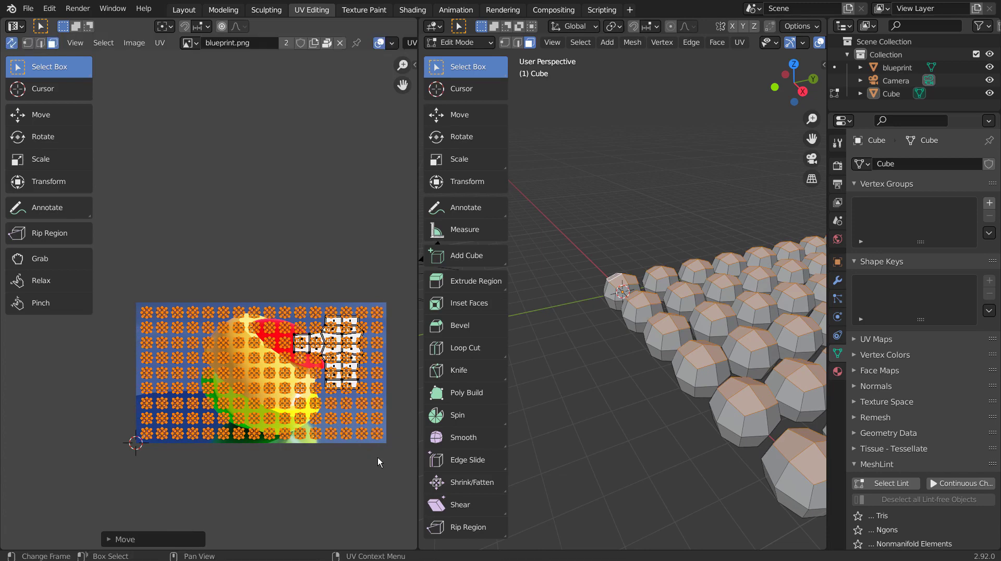
Step: Leave Edit Mode, return to the Layout workspace and examine the image mapping across the spheres beside the image plane
key("Tab")
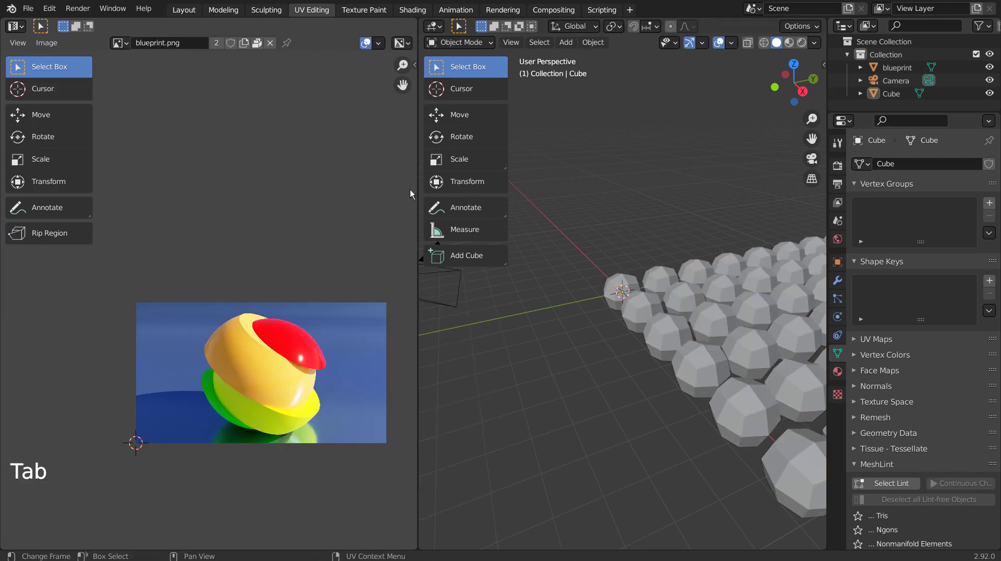
left_click(183, 9)
middle_click_drag(696, 401, 655, 270)
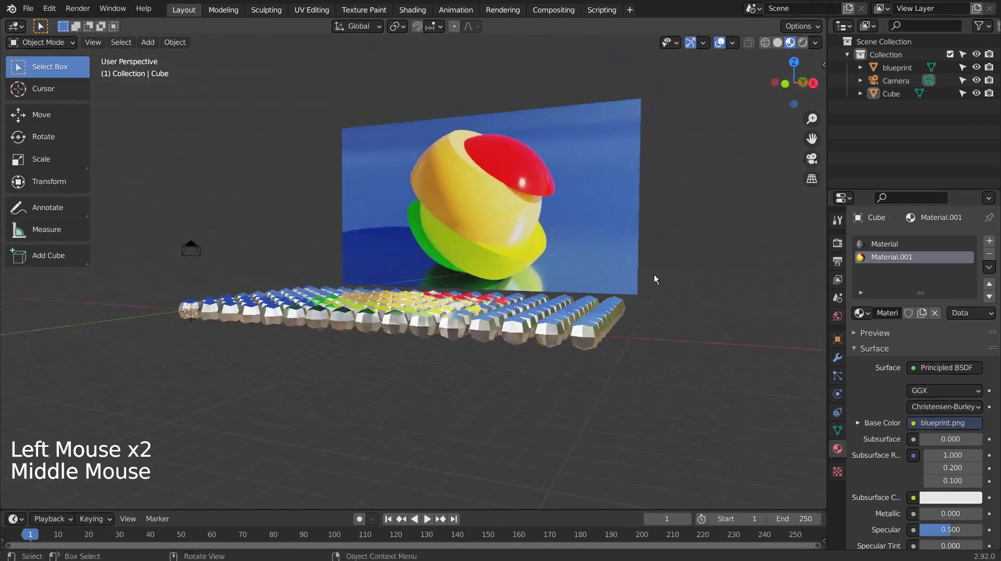
scroll(605, 355, "up", 4)
middle_click_drag(407, 402, 438, 462)
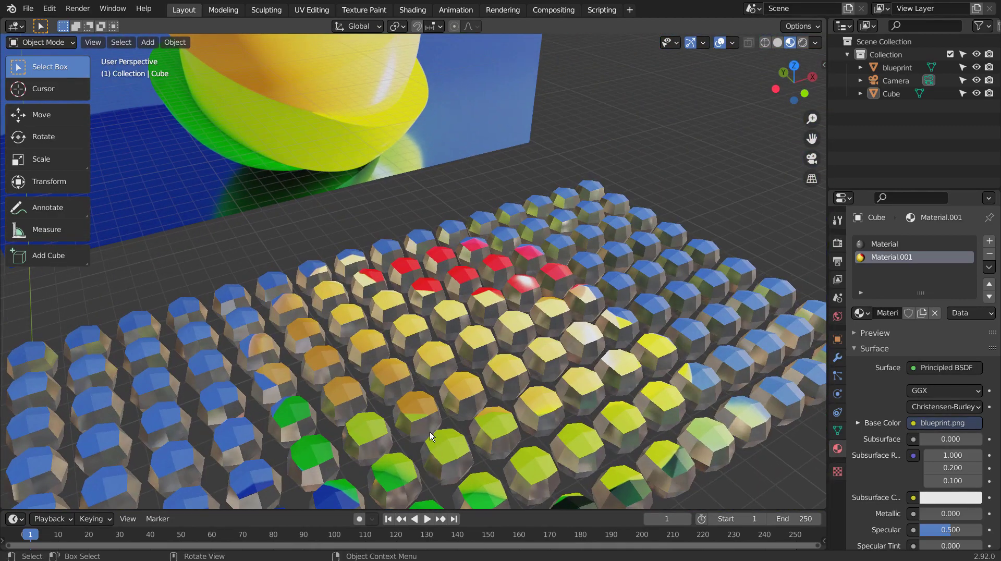
Step: Select the textured sphere grid and hide it from the viewport
left_click(430, 424)
scroll(430, 425, "down", 5)
key("h")
Step: Add a UV Sphere at the world origin with 8 segments
key("shift+a")
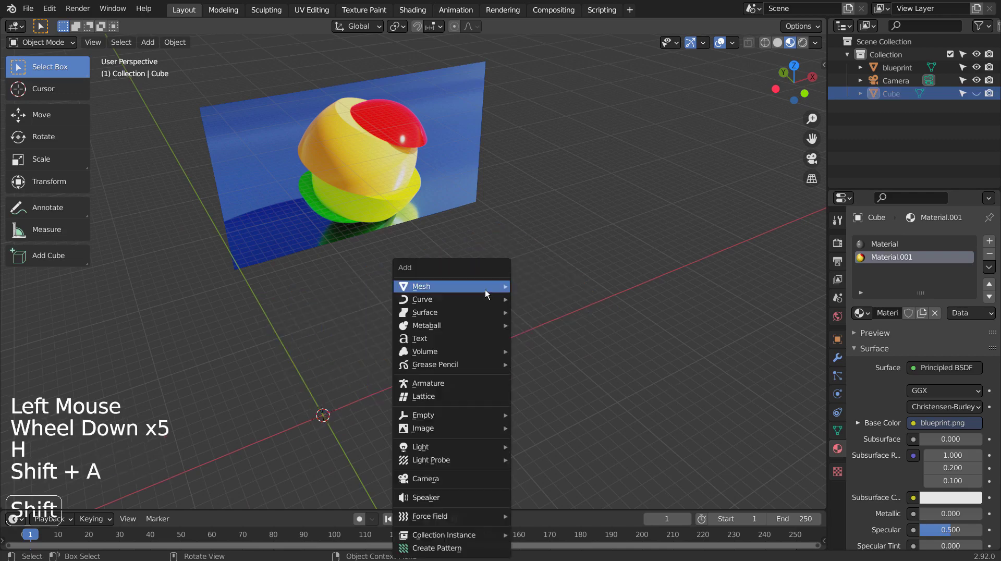
mouse_move(453, 287)
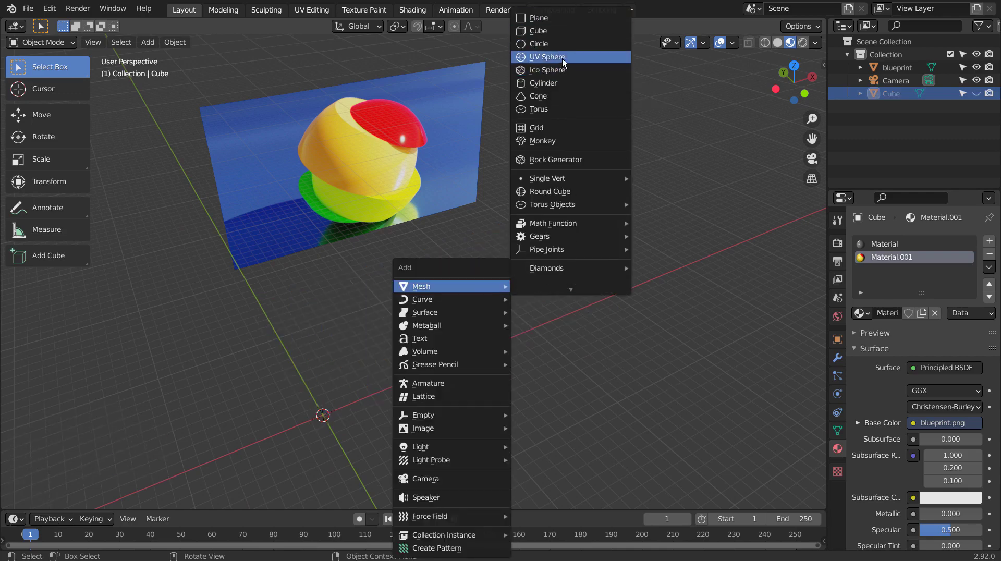
left_click(563, 58)
left_click(153, 499)
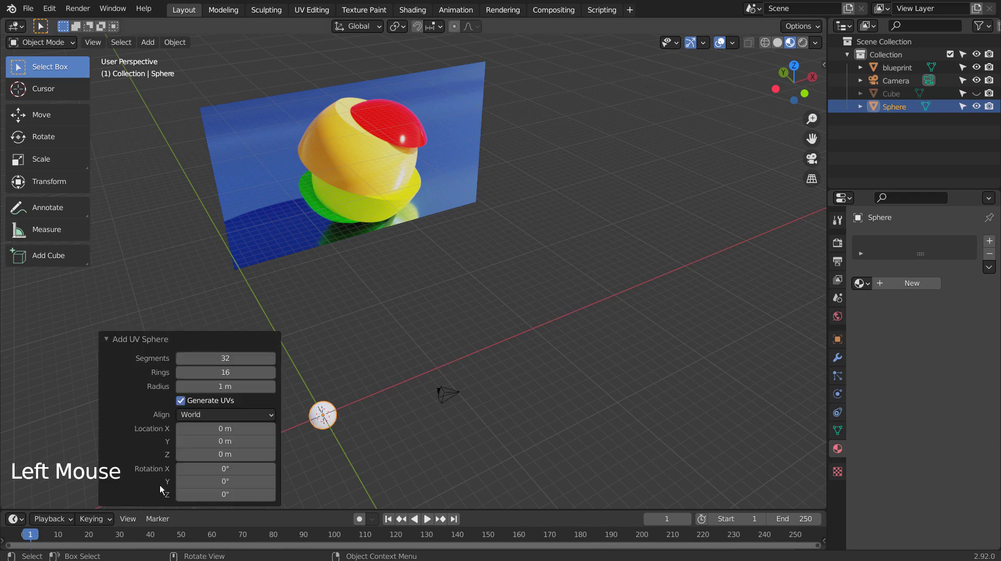
double_click(219, 356)
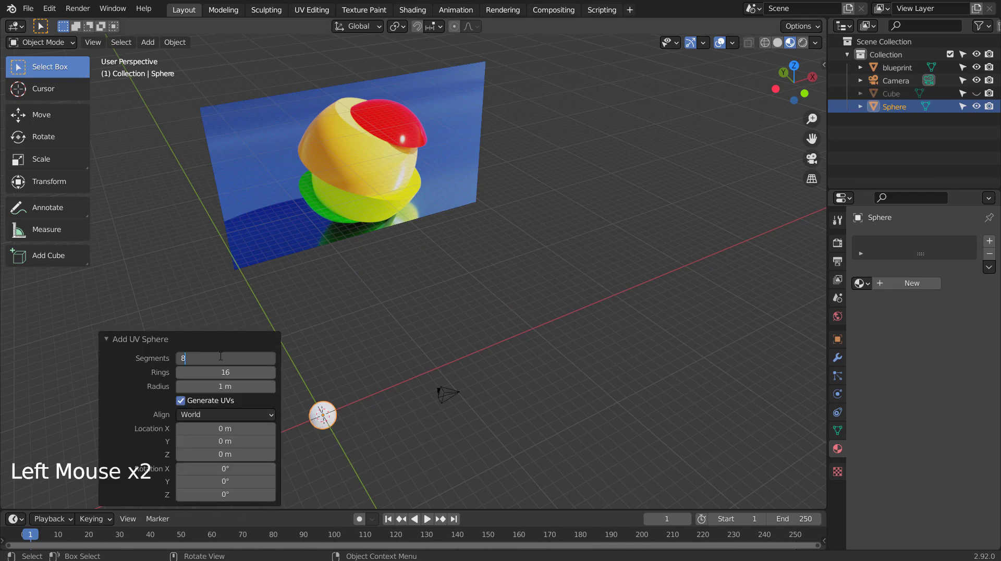
key("Return")
Step: Create a new material for the UV sphere in Object Mode and switch to the front view
key("Tab")
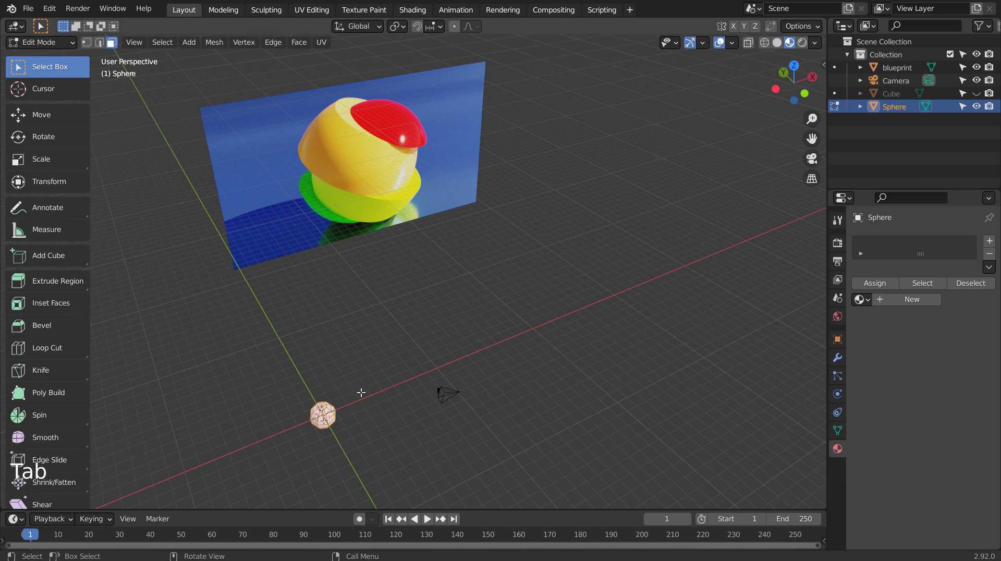
key("Tab")
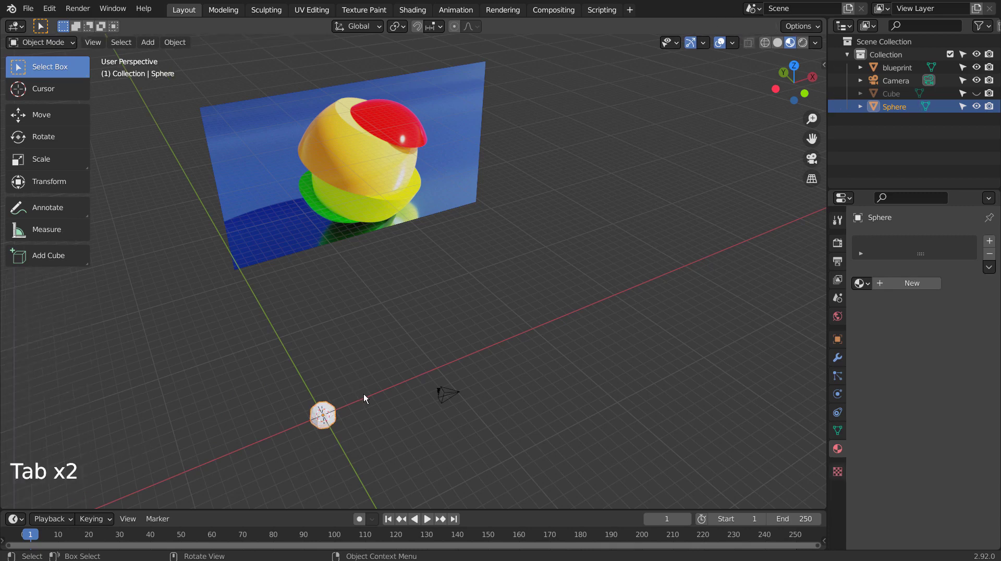
left_click(900, 288)
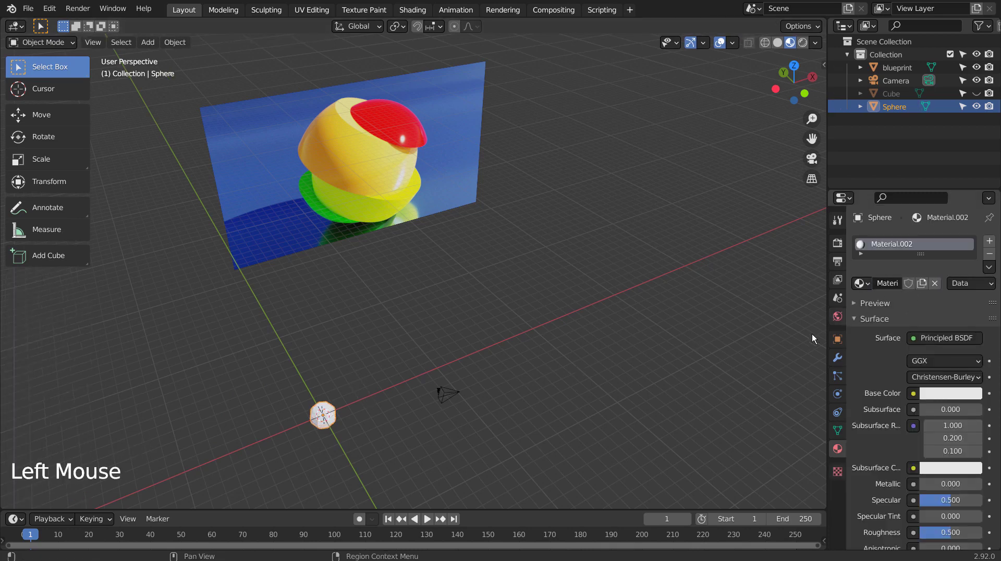
key("KP_1")
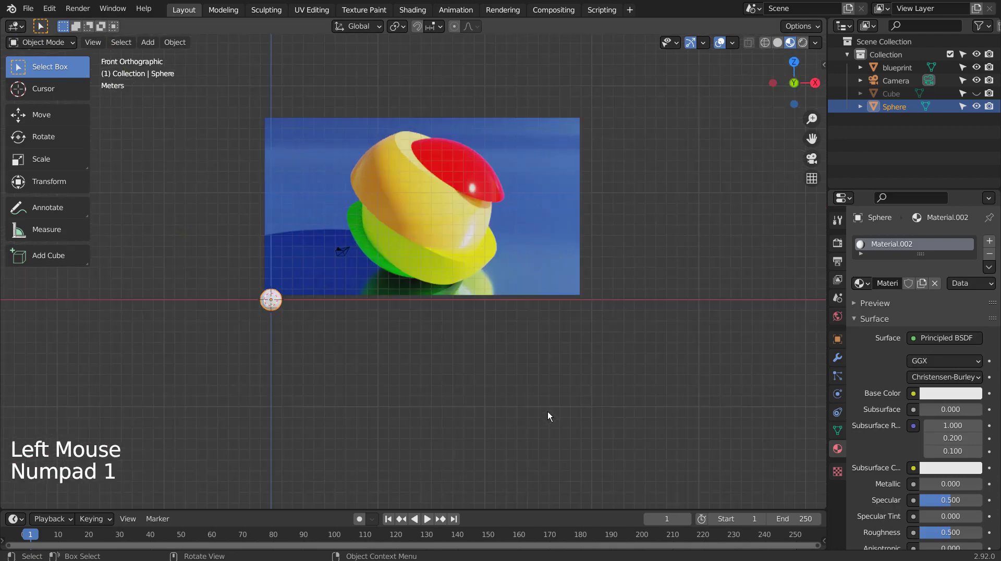
Step: Scale the new UV sphere down uniformly to about 0.187 from the top view
key("KP_7")
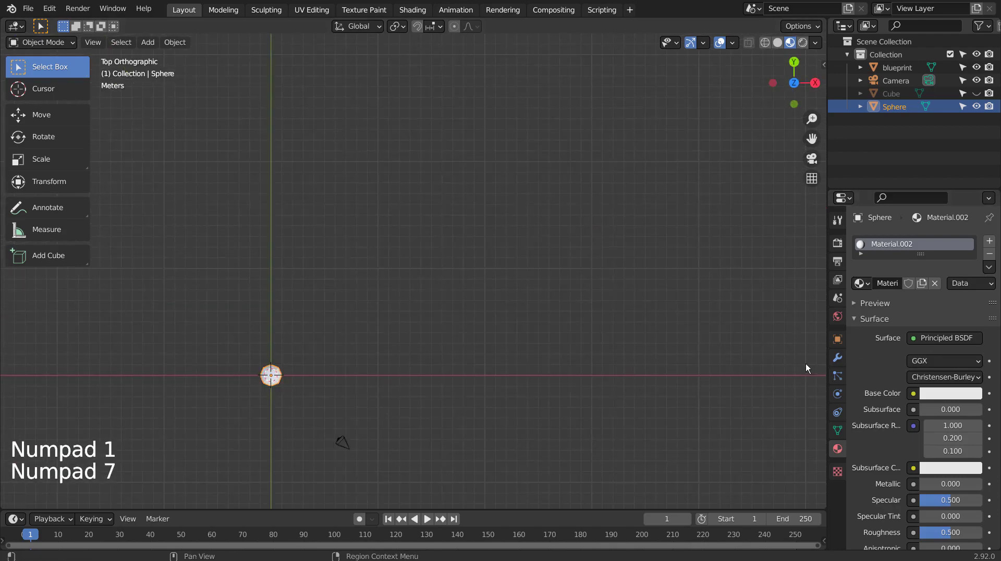
key("s")
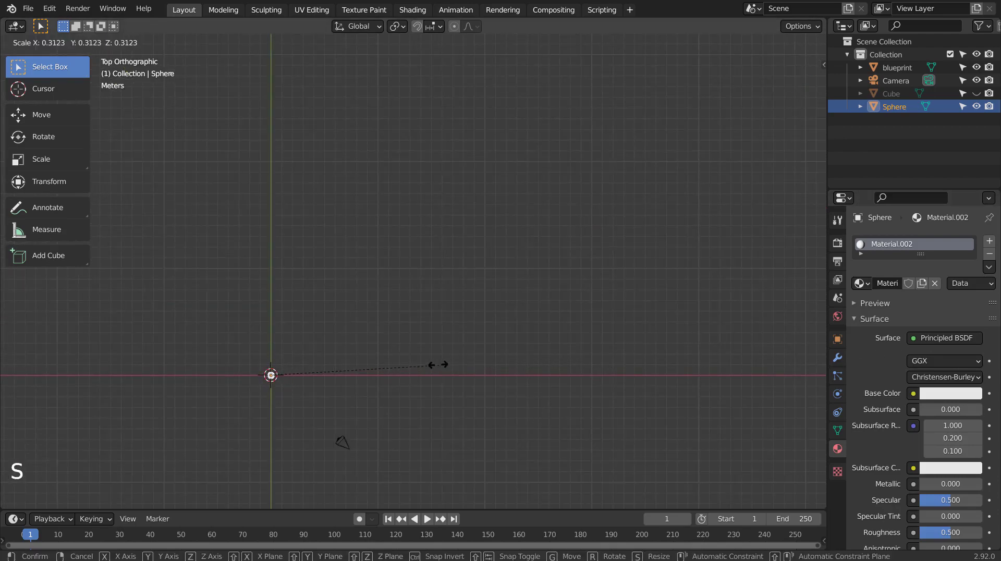
left_click(371, 365)
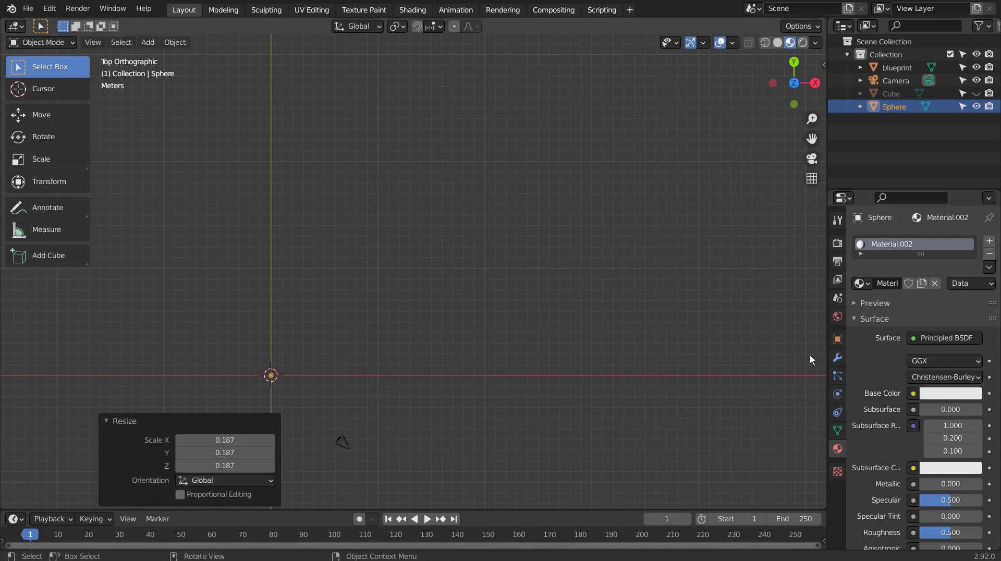
Step: Add an Array modifier to the sphere with a count of 25
left_click(837, 358)
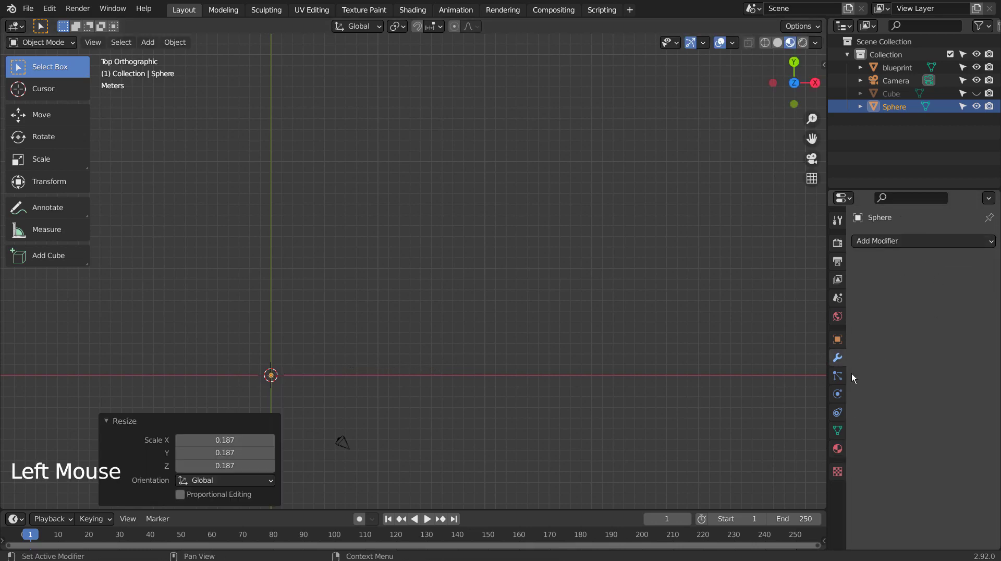
left_click(868, 244)
left_click(752, 277)
left_click(919, 295)
key("Return")
Step: Try counts of 300 and 100 for the sphere array and compare the row with the image plane
left_click(918, 295)
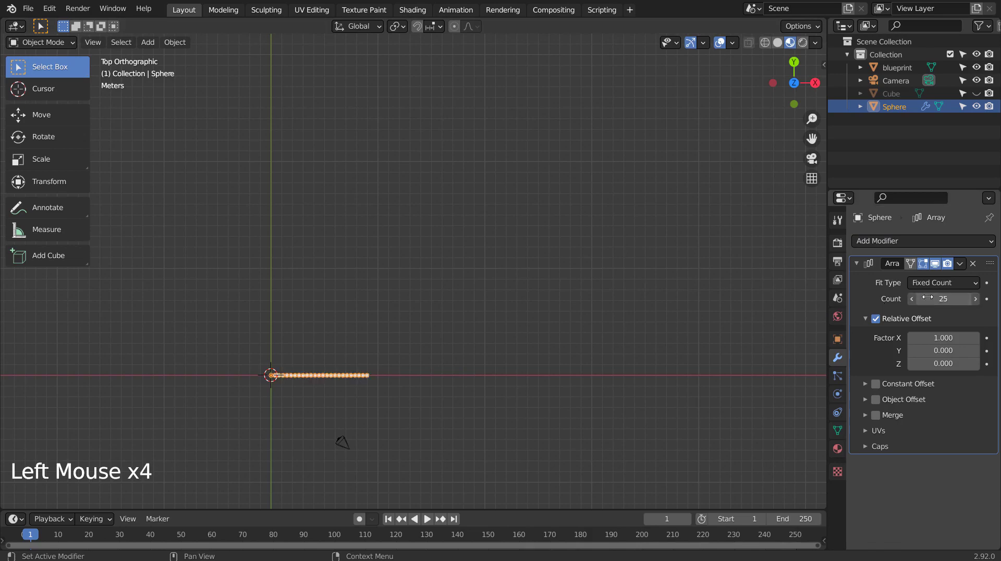
type("300")
key("Return")
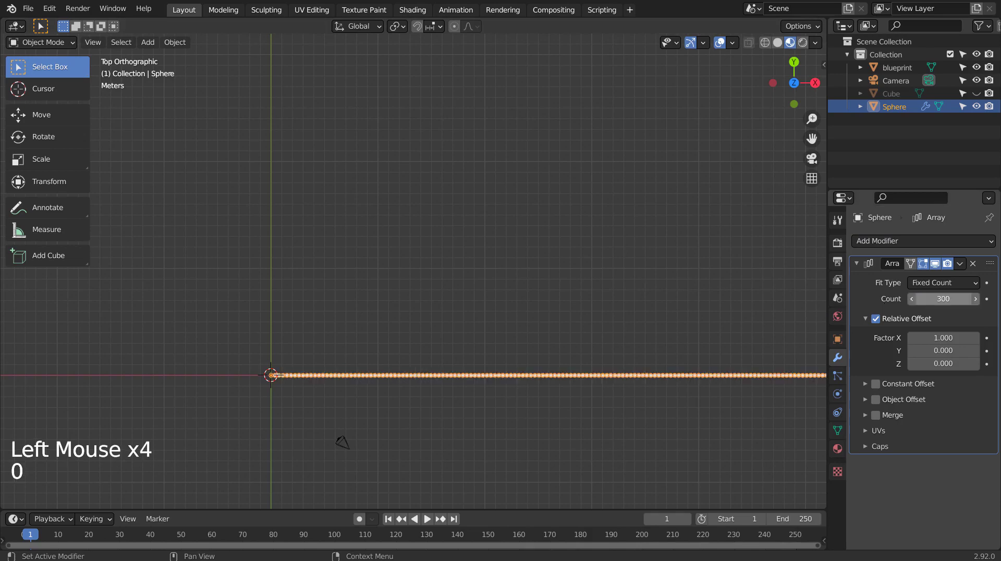
middle_click_drag(631, 396, 619, 281)
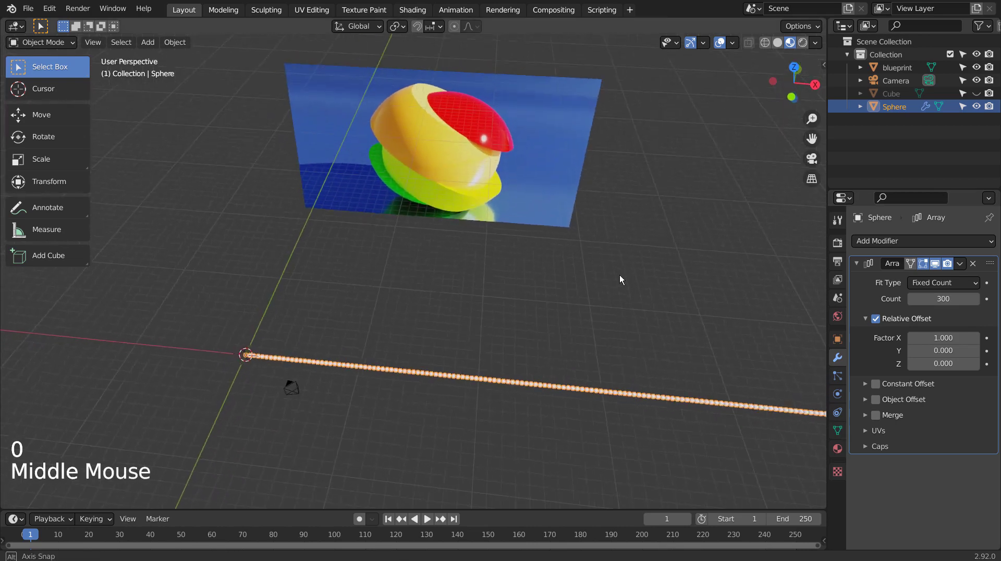
left_click(924, 299)
type("10")
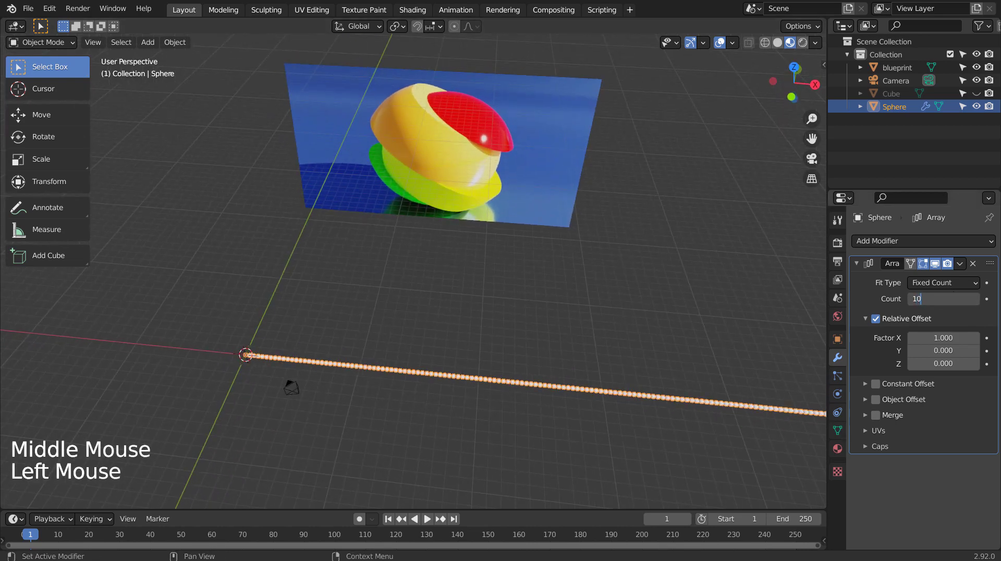
type("0")
key("Return")
Step: Set the sphere array's count to 80
left_click(949, 295)
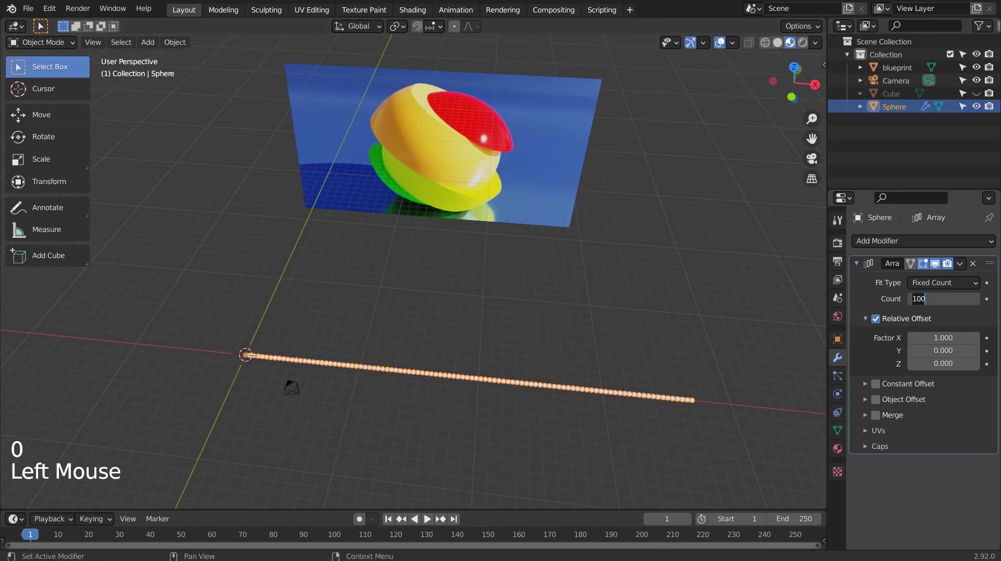
type("80")
key("Return")
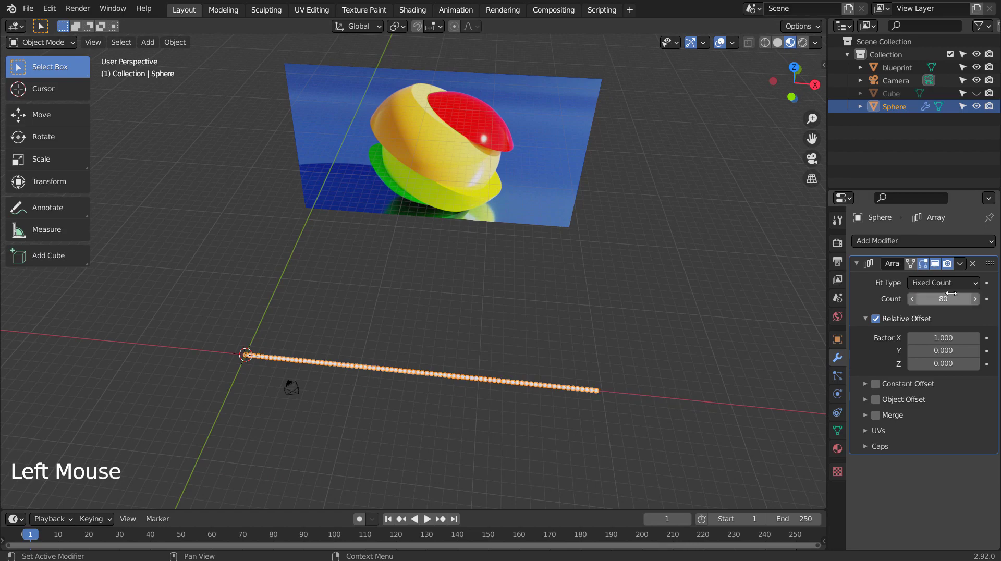
Step: Add a second Array modifier with a count of 80 and relative offset factors of X 0 and Y -1
left_click(886, 241)
left_click(782, 277)
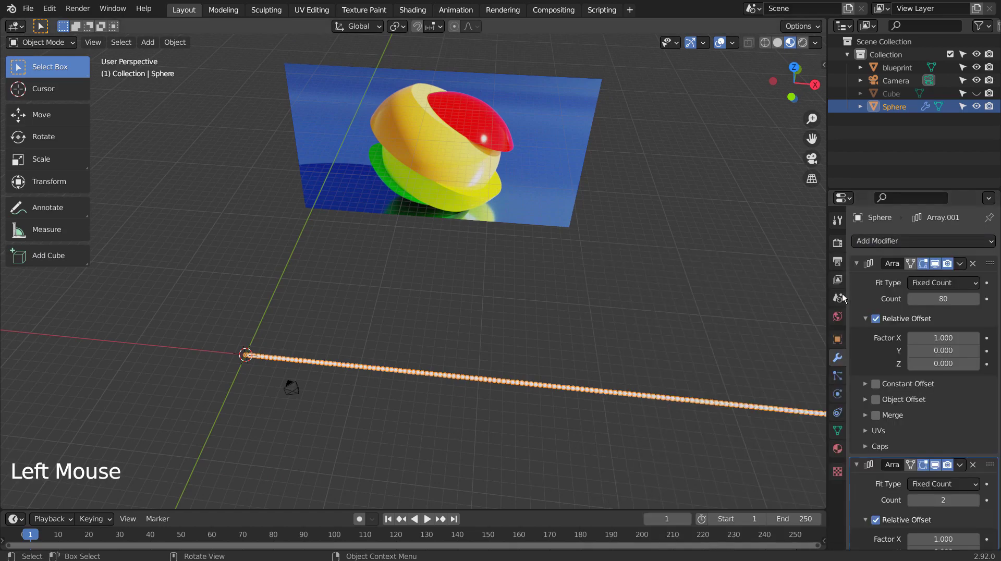
scroll(905, 387, "down", 5)
left_click(942, 396)
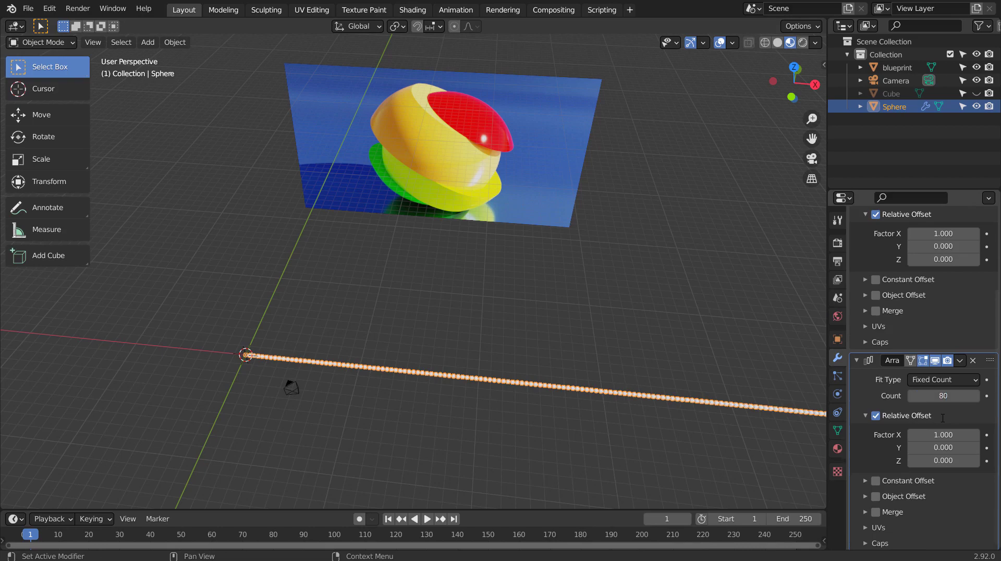
left_click(942, 434)
type("0")
key("Tab")
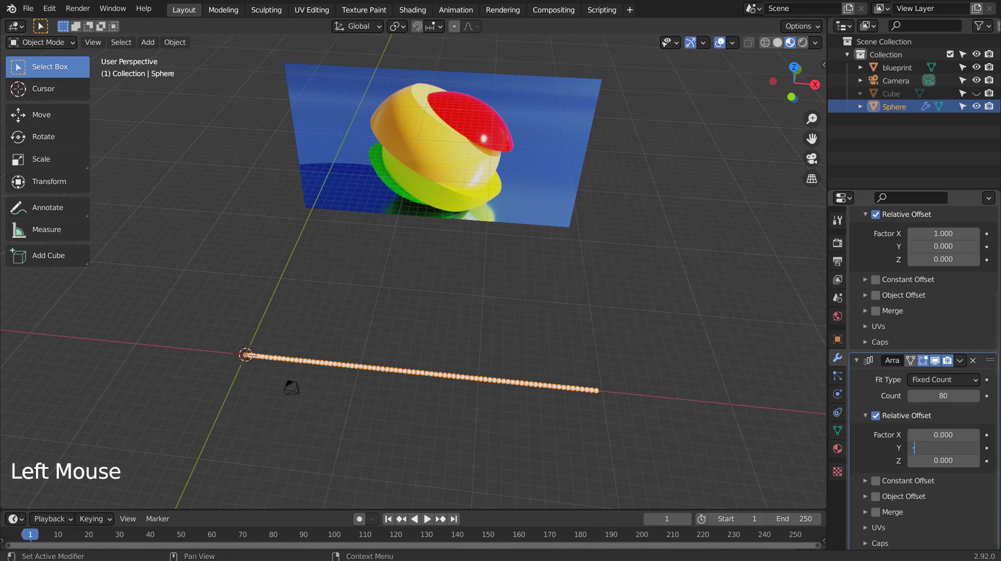
key("Return")
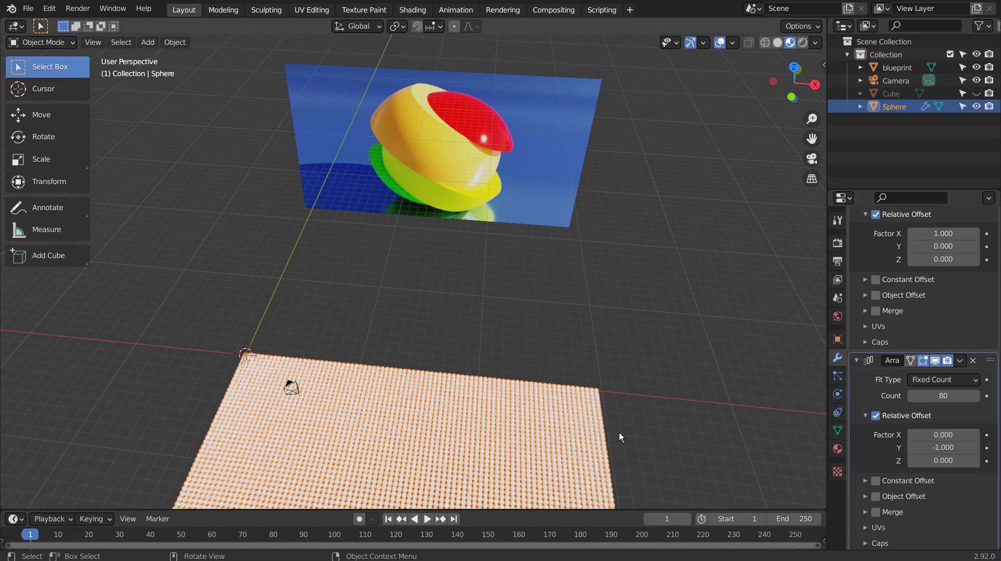
Step: Set the second array's count to 50 to shorten the sphere grid along Y, checking it from the top view
mouse_move(599, 399)
middle_mouse_down()
mouse_move(610, 350)
mouse_move(610, 391)
middle_mouse_up()
scroll(608, 400, "down", 4)
scroll(610, 399, "down", 1)
key("KP_1")
key("KP_7")
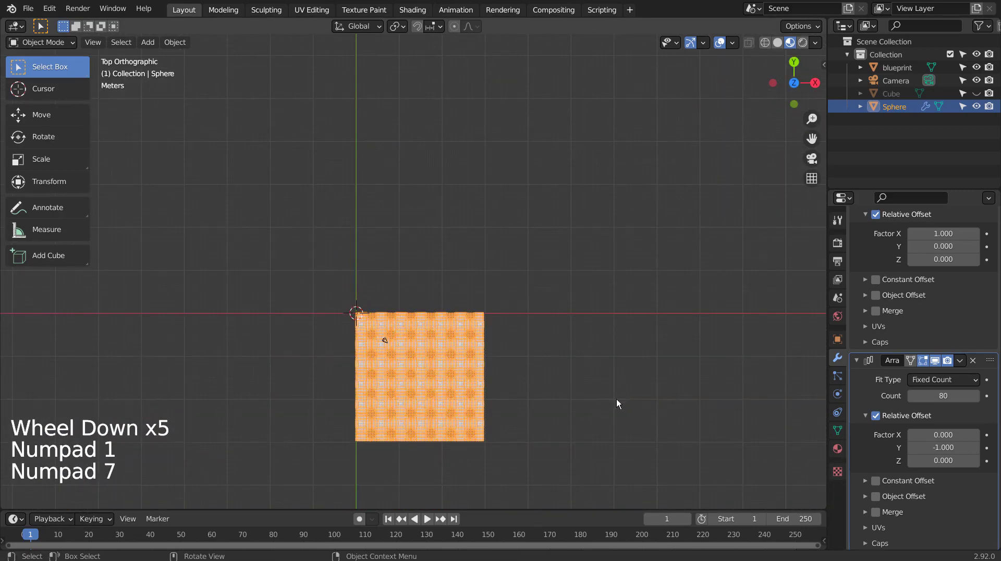
scroll(616, 402, "up", 5)
middle_click_drag(616, 410, 583, 170, "shift")
scroll(941, 444, "up", 5)
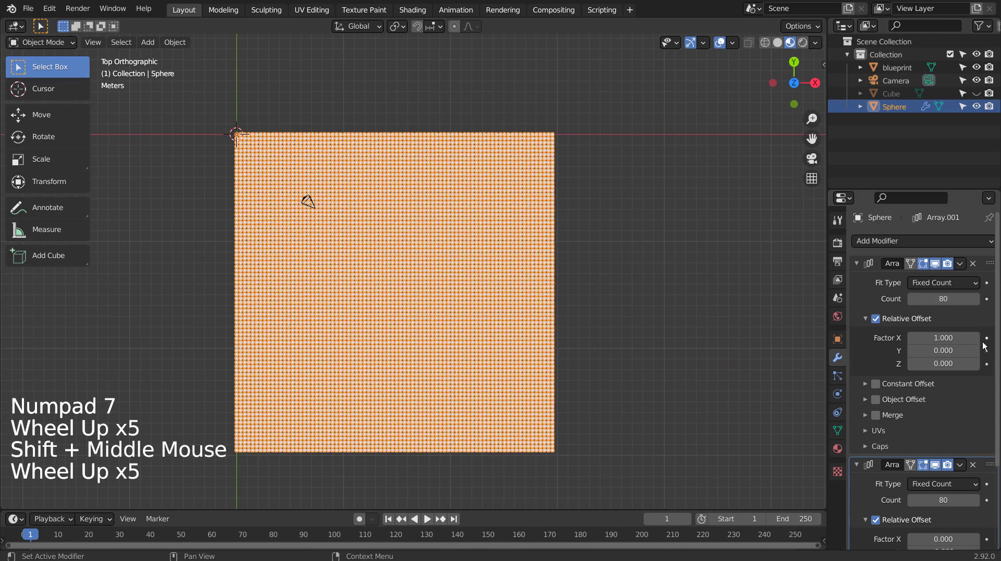
scroll(940, 444, "down", 2)
scroll(940, 444, "down", 1)
left_click(940, 441)
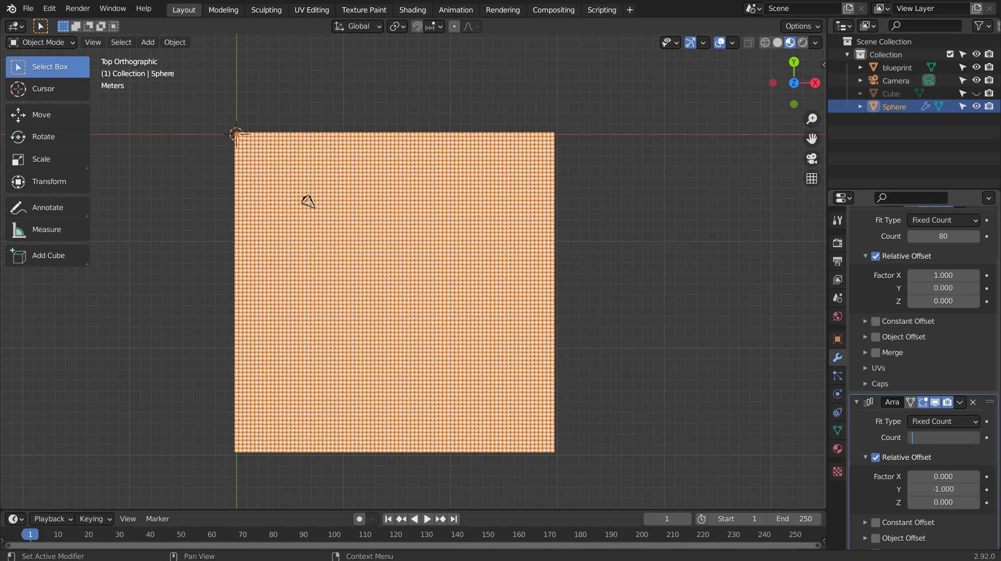
type("50")
key("Return")
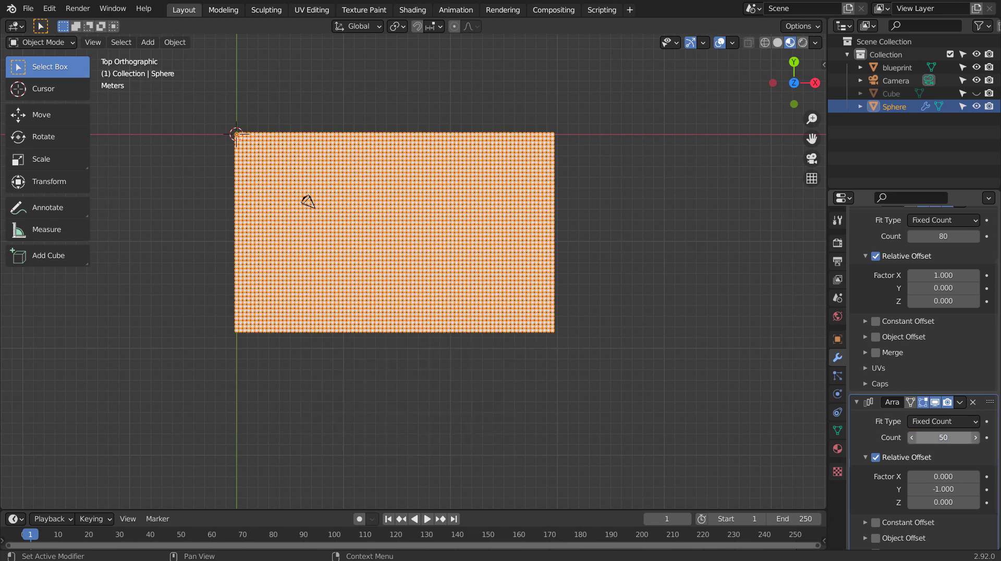
scroll(948, 303, "up", 2)
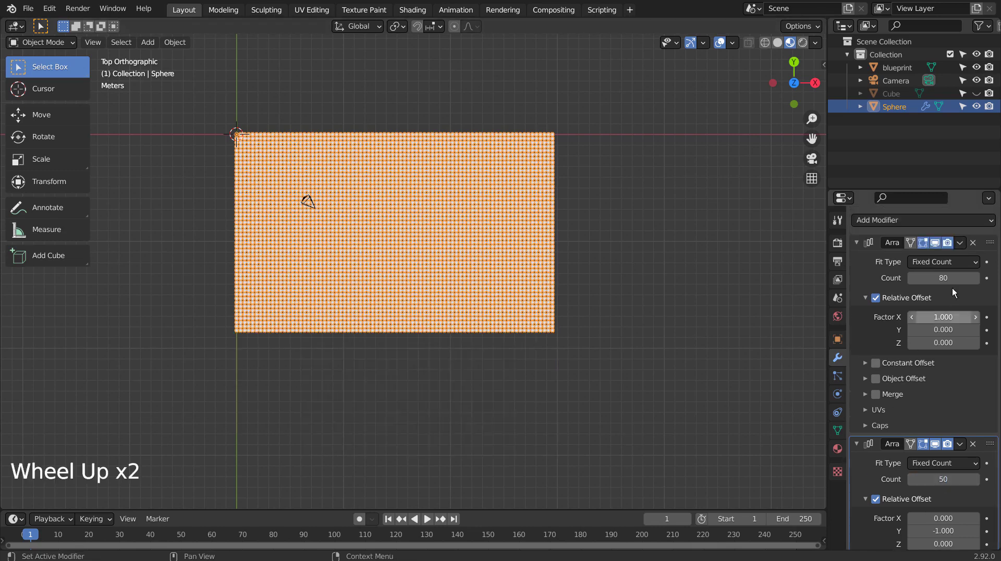
scroll(947, 304, "down", 4)
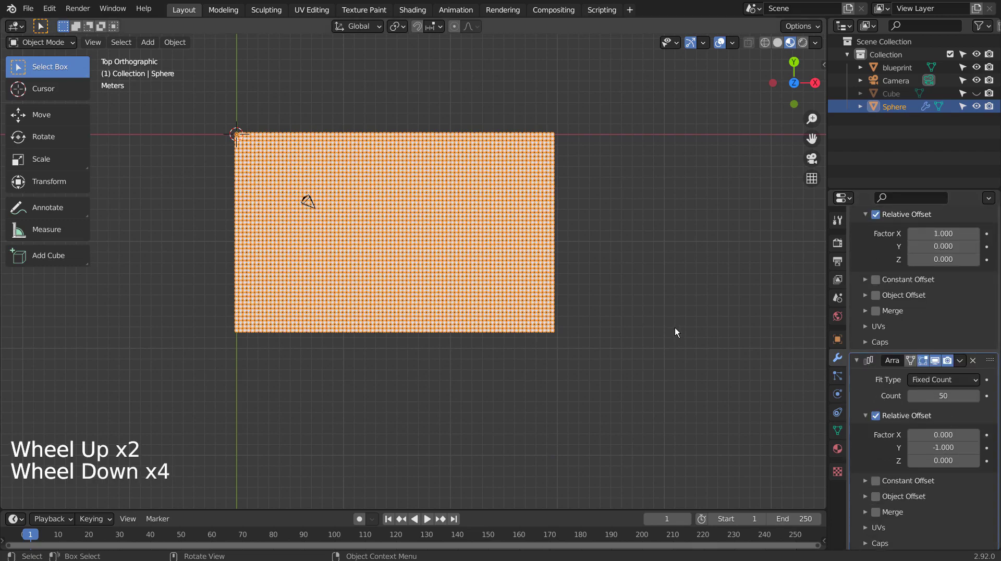
key("Tab")
key("Tab")
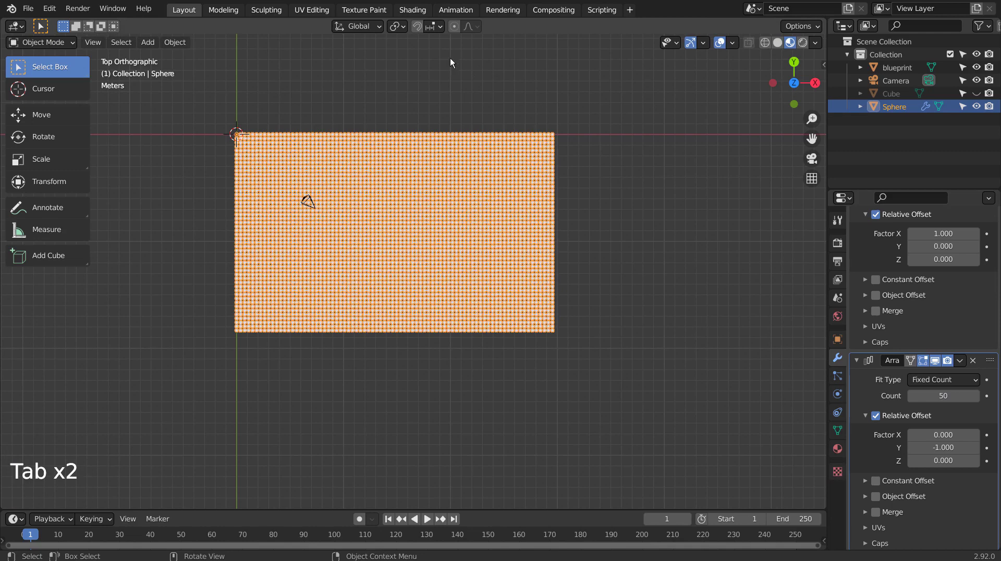
Step: Switch to the Shading workspace and add an Image Texture node beside the Principled BSDF in the sphere's material
left_click(362, 9)
left_click(409, 13)
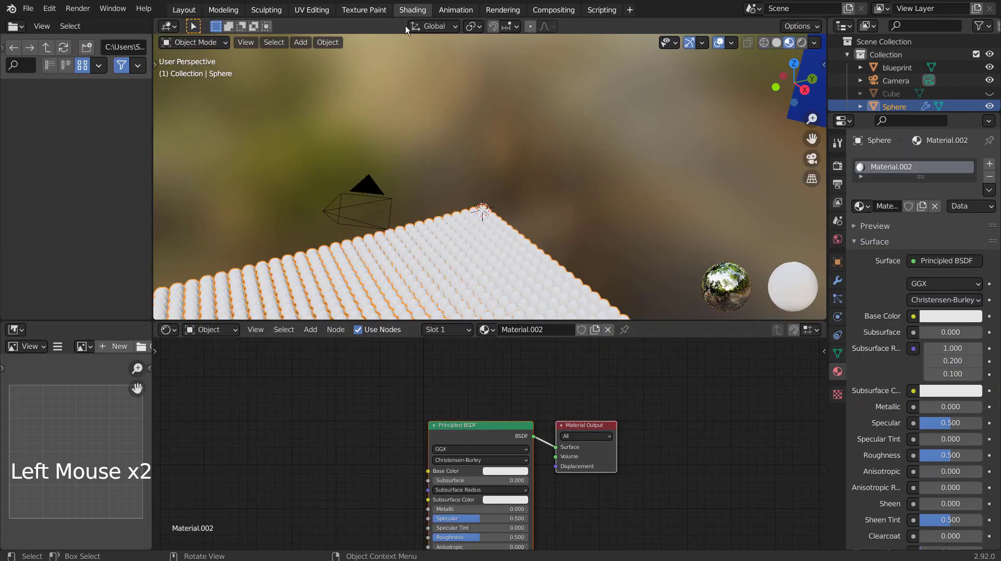
key("shift+a")
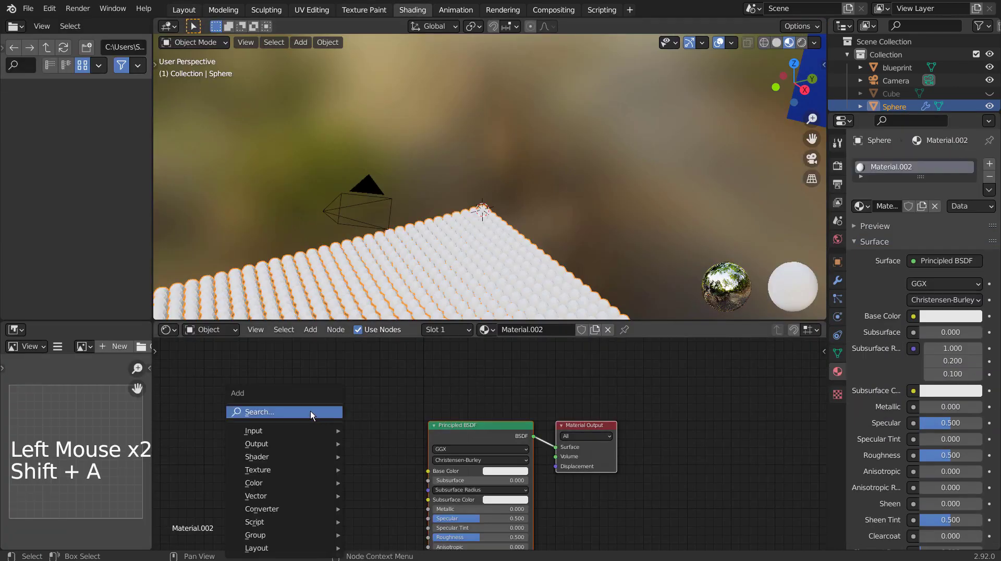
left_click(311, 410)
type("image")
key("Return")
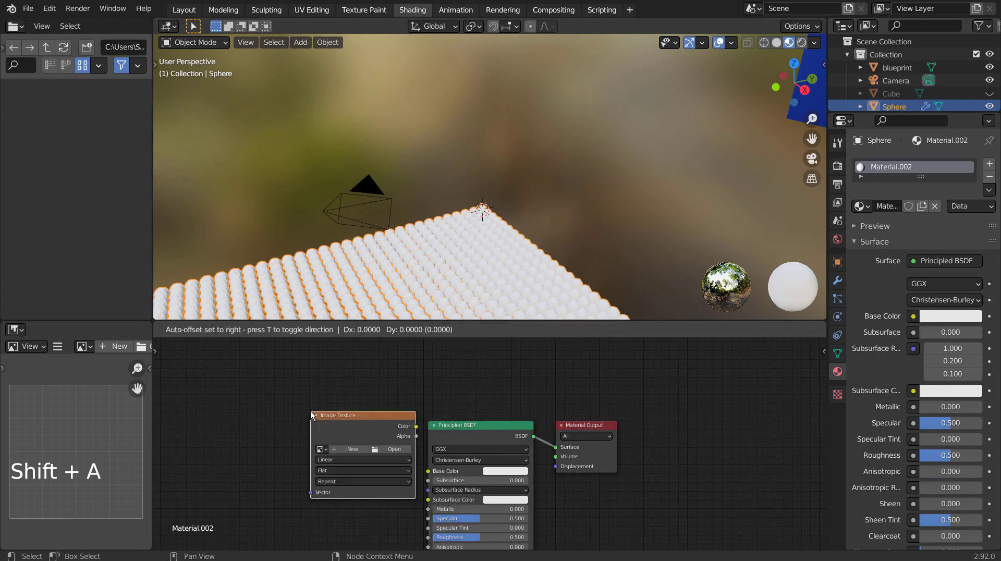
left_click(226, 418)
Step: Connect the Image Texture's Color output to the Principled BSDF's Base Color and assign blueprint.png to the node
left_click_drag(331, 435, 428, 471)
left_click(236, 457)
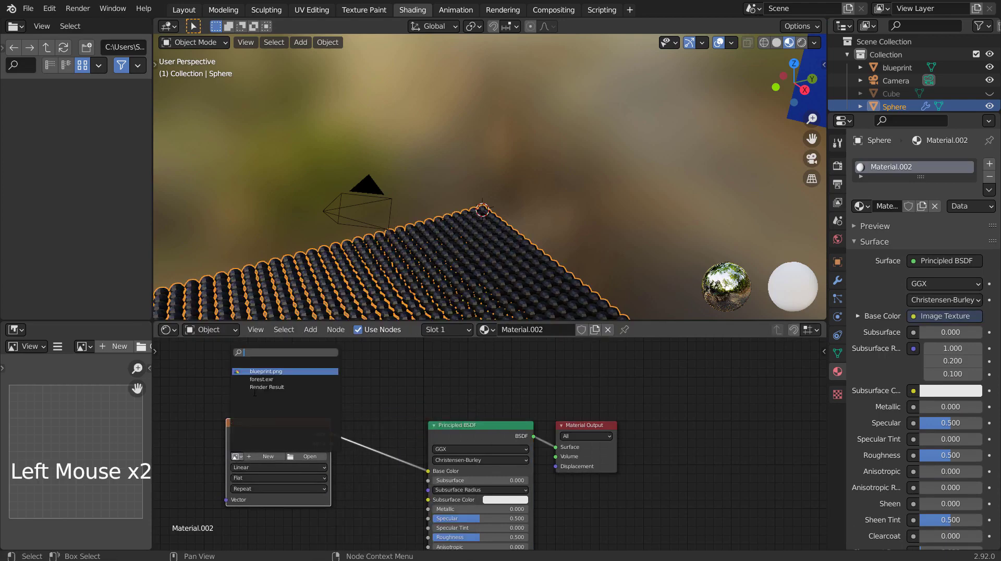
left_click(265, 372)
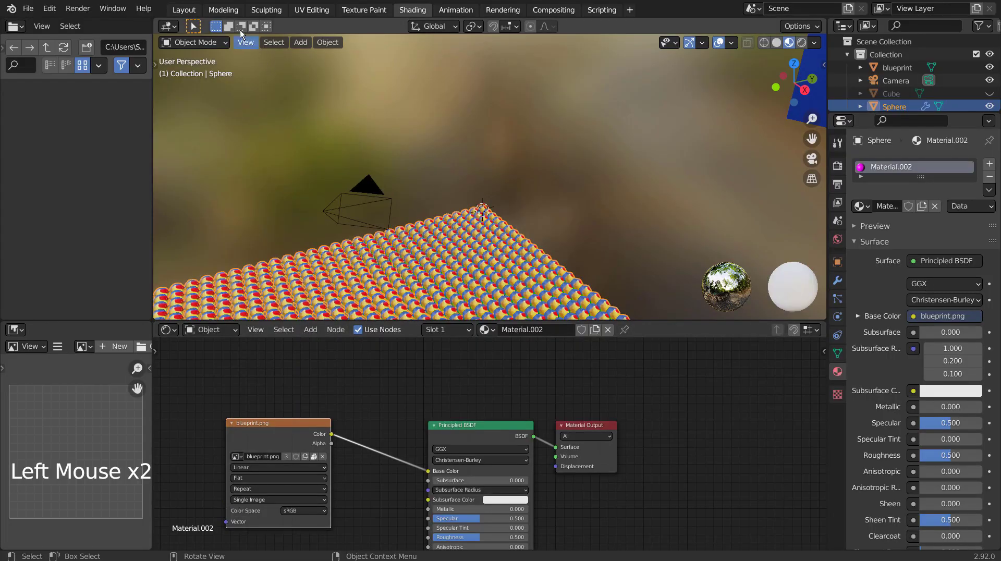
Step: Return to the Layout workspace and examine the texture on the sphere grid up close
left_click(184, 10)
scroll(423, 237, "up", 12)
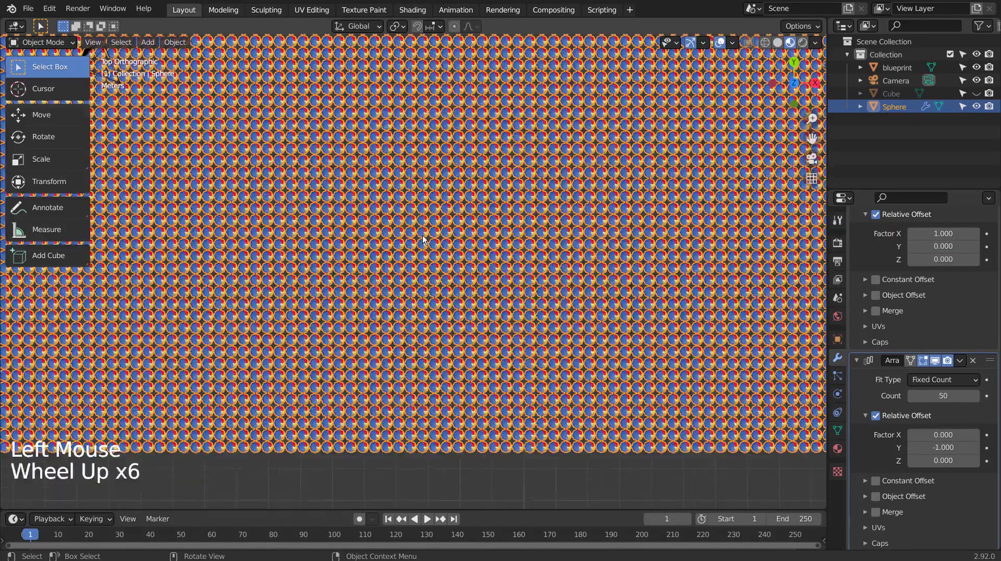